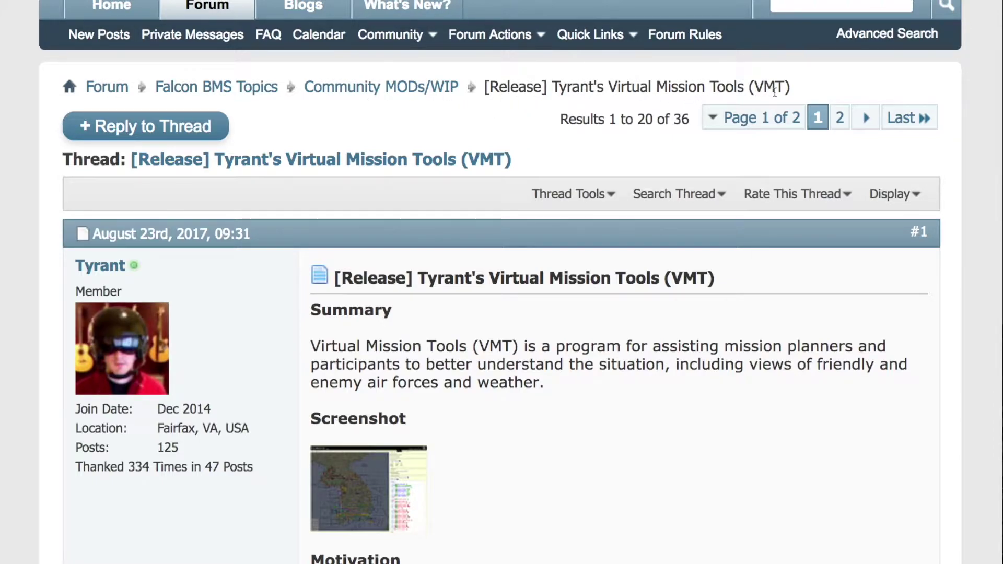
# Download the 64-bit version of Virtual Mission Tools from the release thread and save the zip archive
pyautogui.scroll(-2, 684, 477)
pyautogui.scroll(-8, 684, 480)
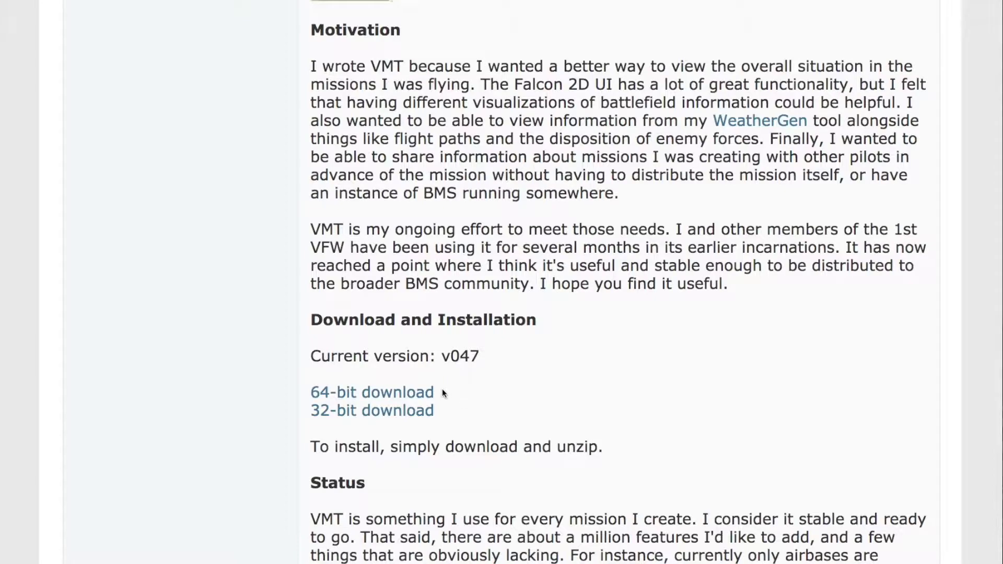
pyautogui.click(410, 397)
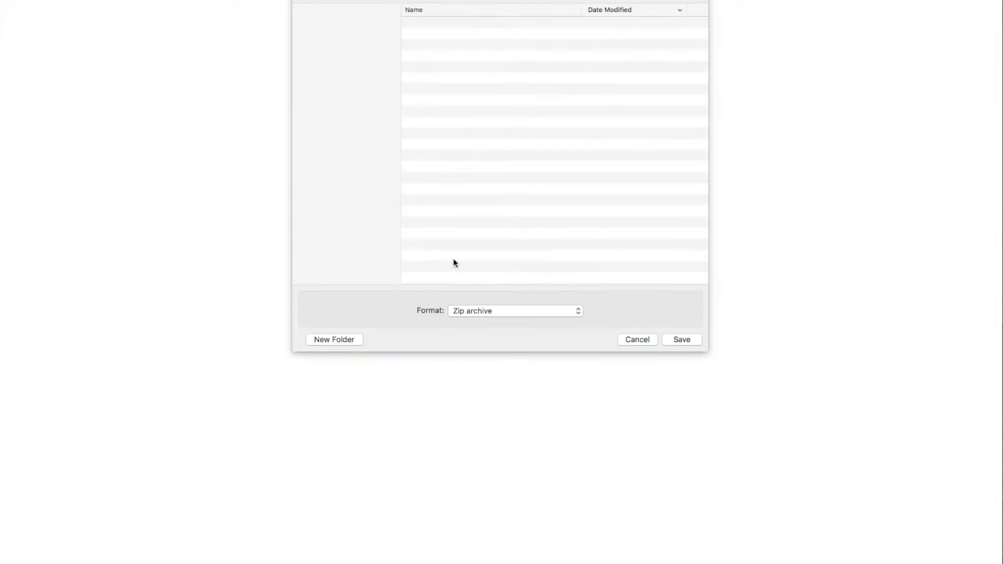
pyautogui.click(682, 340)
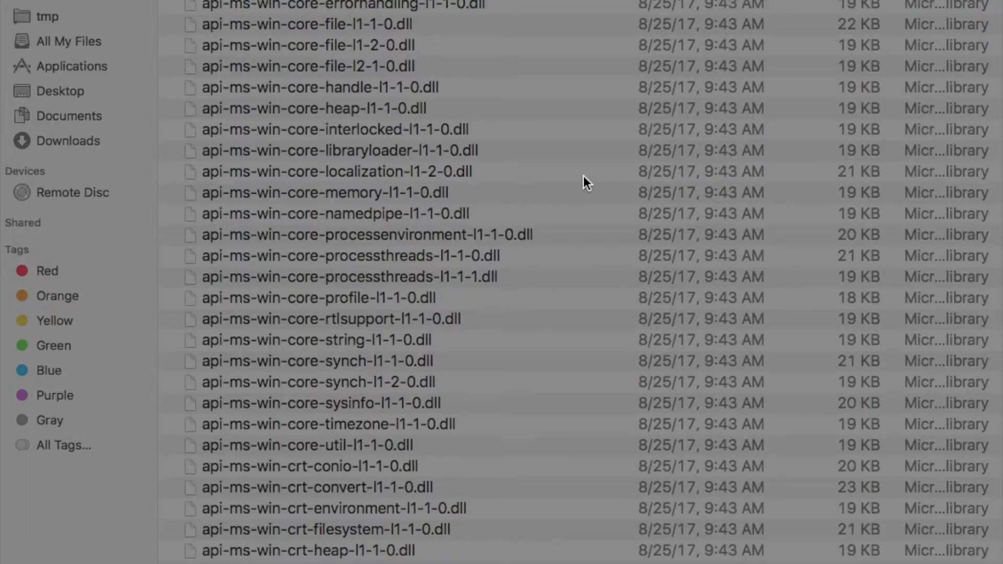
# Go from the unzipped files to Virtual Mission Tools and load the mission SMPU-Day 2 18 25 16.cam from Add-On Korea EM1989 v2
pyautogui.scroll(-10, 584, 175)
pyautogui.scroll(-3, 584, 176)
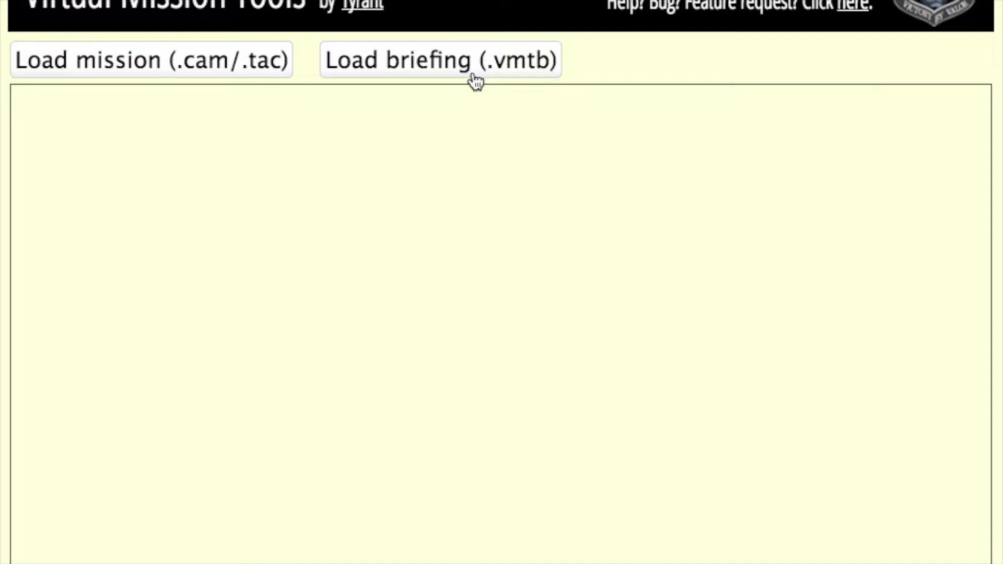
pyautogui.click(191, 71)
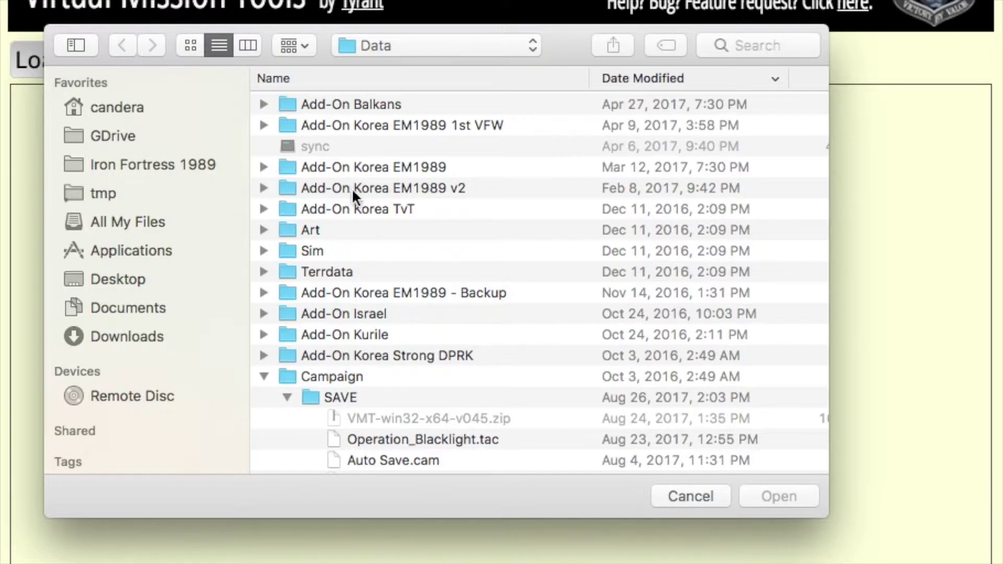
pyautogui.click(264, 188)
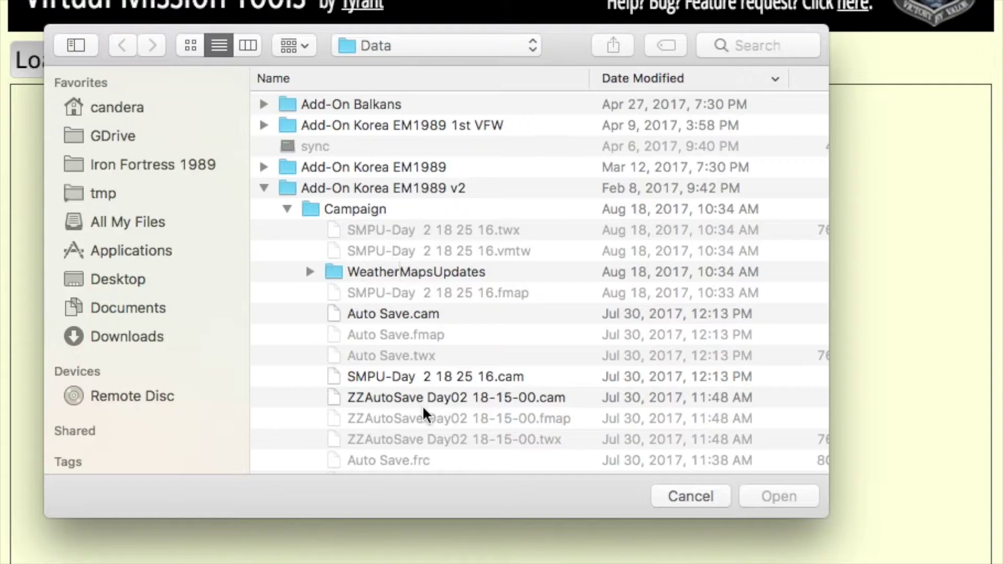
pyautogui.click(400, 375)
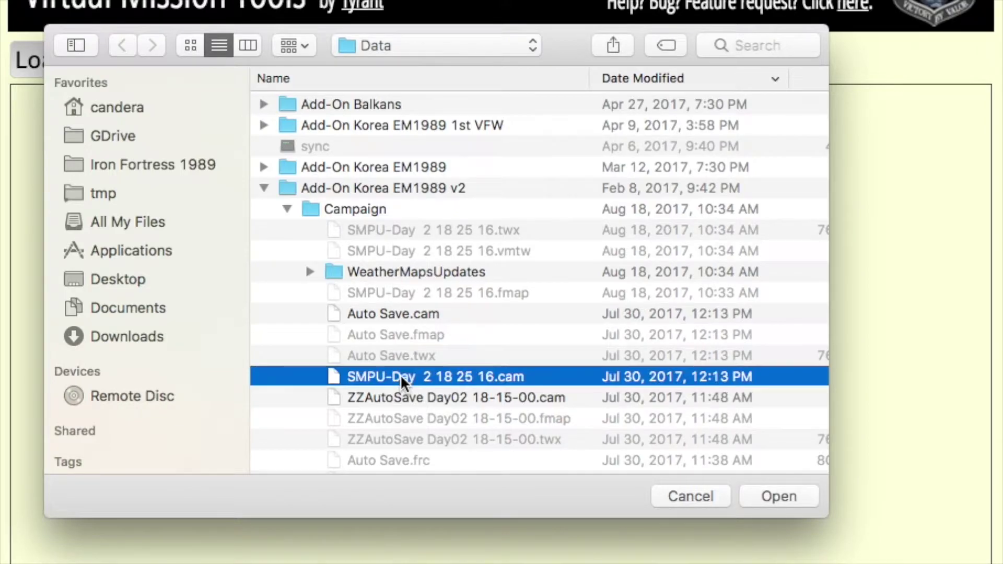
pyautogui.click(773, 497)
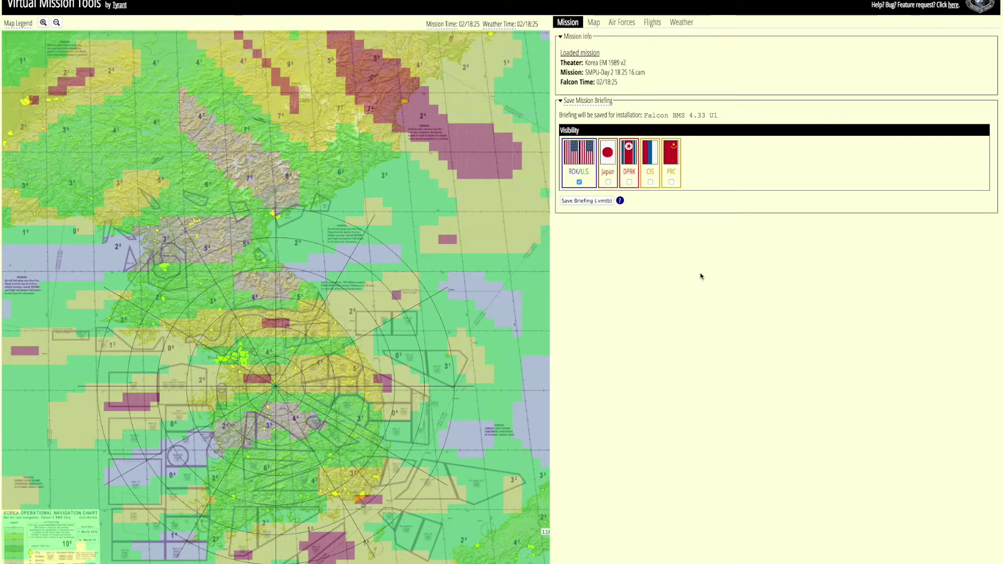
# Enlarge the whole interface by several zoom levels so the mission details are easy to read
pyautogui.hotkey('ctrl', '+')
pyautogui.hotkey('ctrl', '+')
pyautogui.hotkey('ctrl', '+')
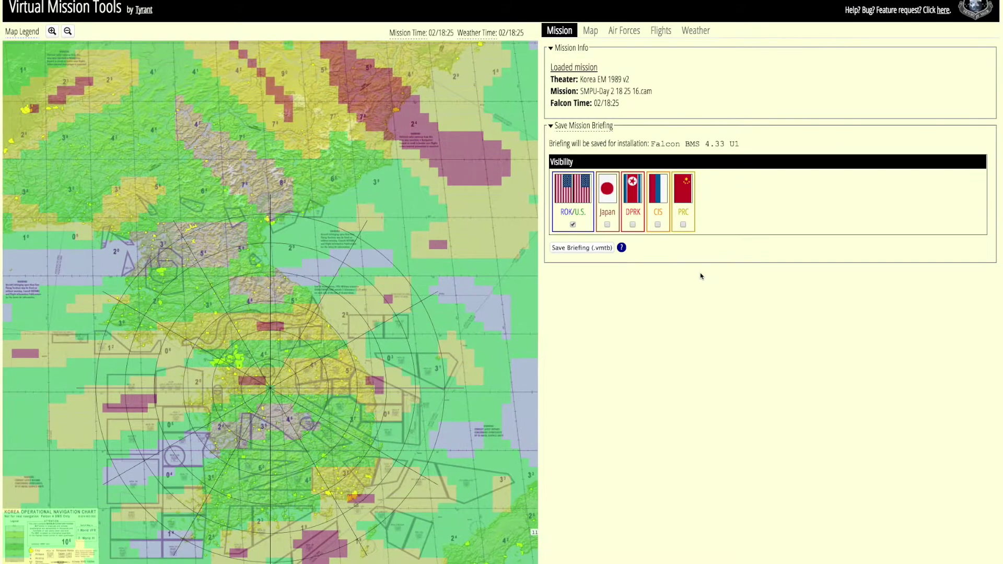
pyautogui.hotkey('ctrl', '+')
pyautogui.hotkey('ctrl', '+')
pyautogui.hotkey('ctrl', '+')
pyautogui.hotkey('ctrl', '+')
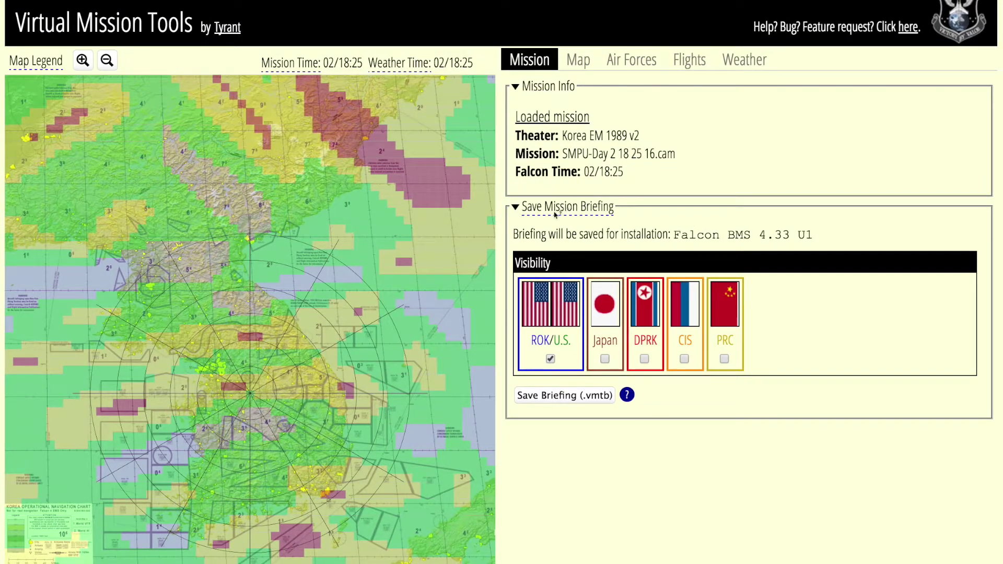
# Read the help text explaining how saving a mission briefing and its visibility settings work
pyautogui.click(589, 210)
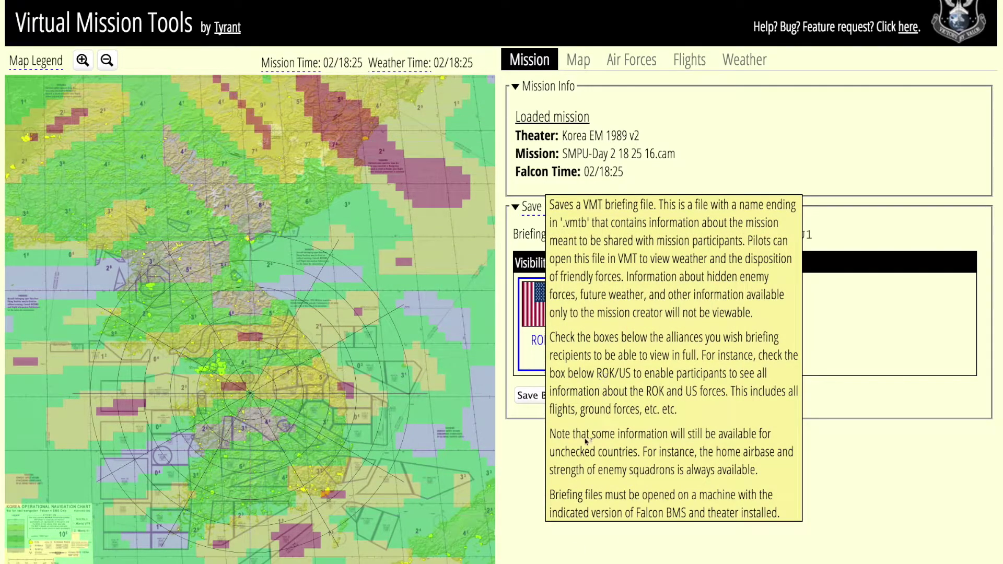
pyautogui.click(521, 494)
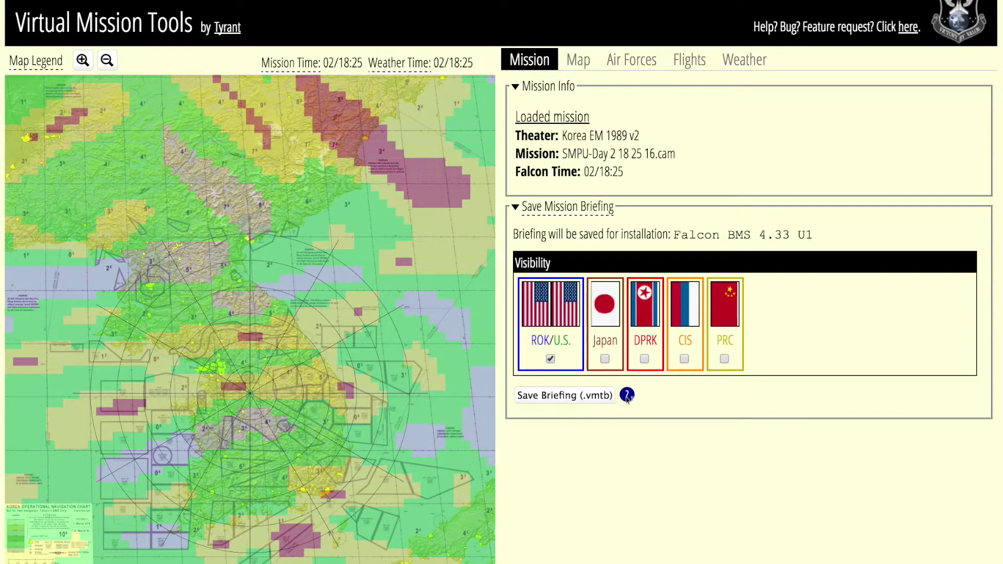
pyautogui.moveTo(628, 398)
# Look through the Map, Air Forces, Flights and Weather sections and return to the Mission information
pyautogui.click(588, 65)
pyautogui.click(632, 65)
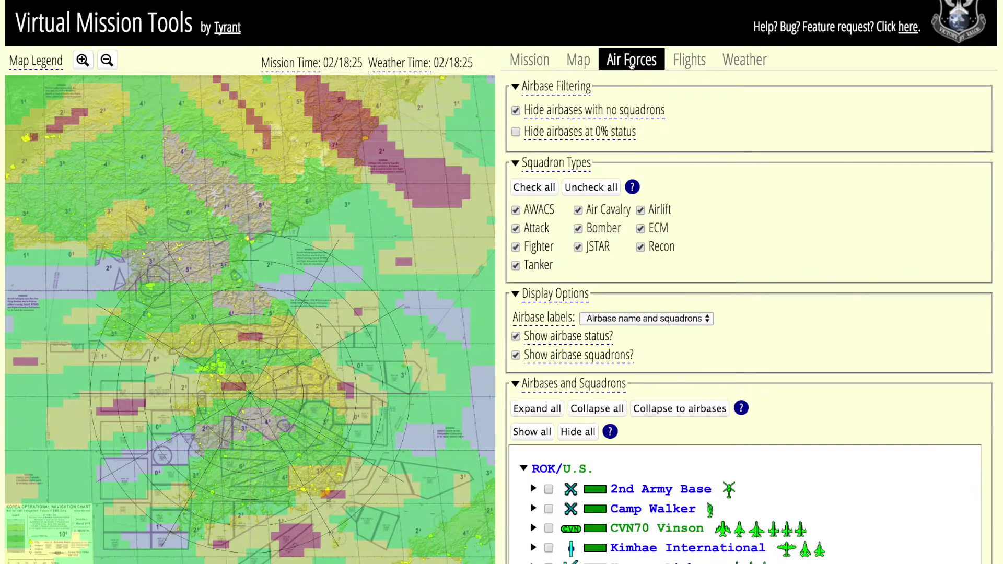
pyautogui.click(690, 61)
pyautogui.click(758, 62)
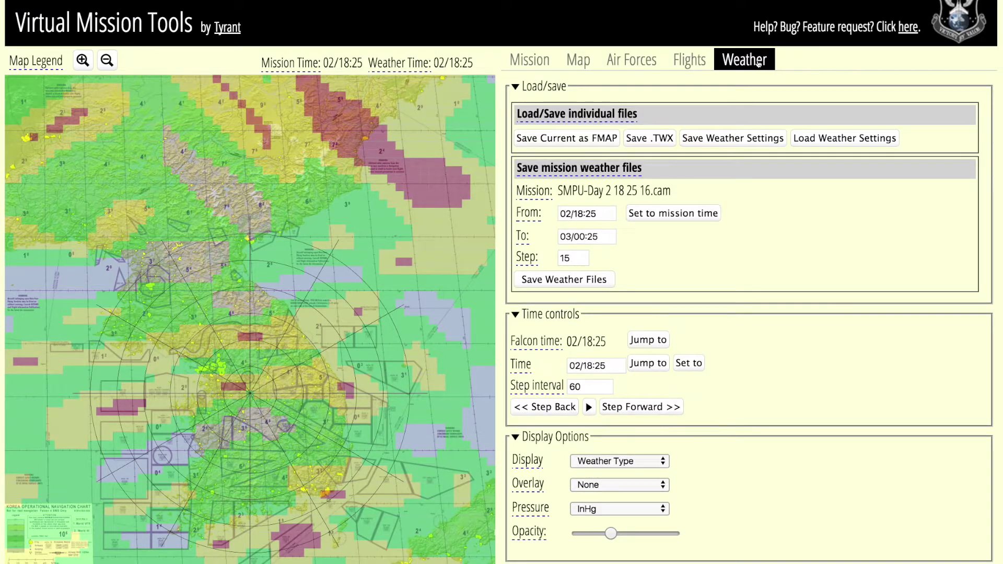
pyautogui.click(535, 61)
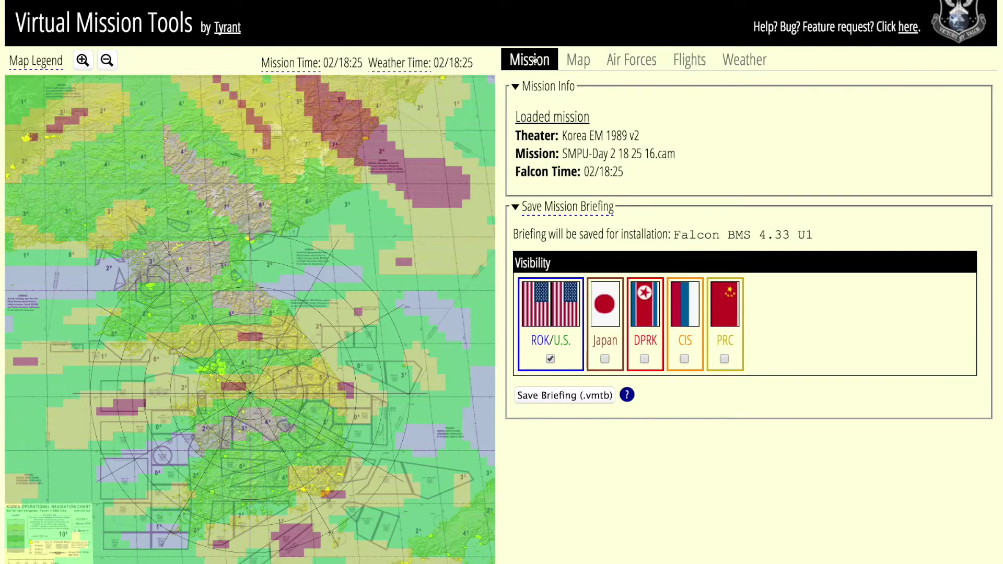
# Show all airbases on the map and restrict the squadron types to Fighter only
pyautogui.click(637, 66)
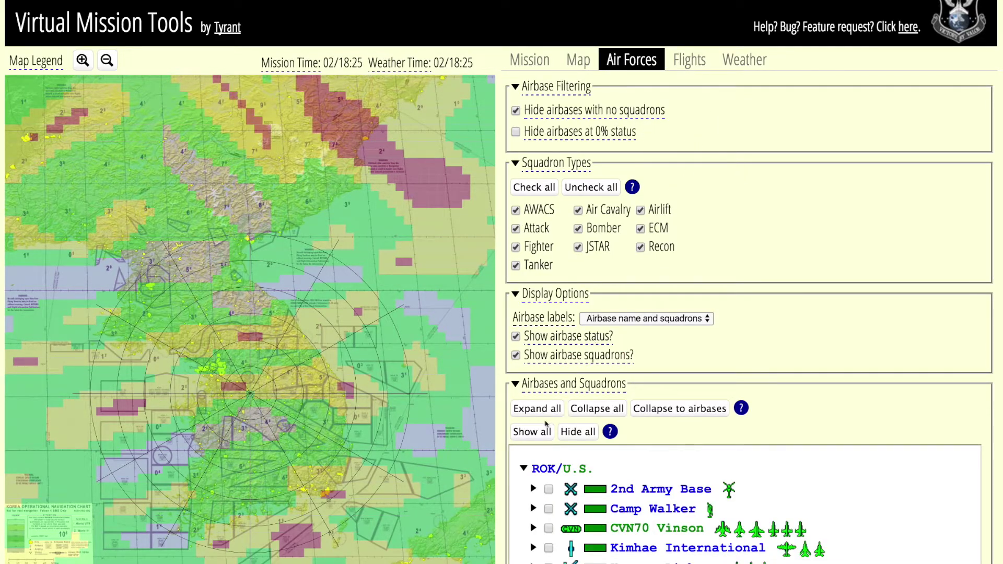
pyautogui.click(535, 434)
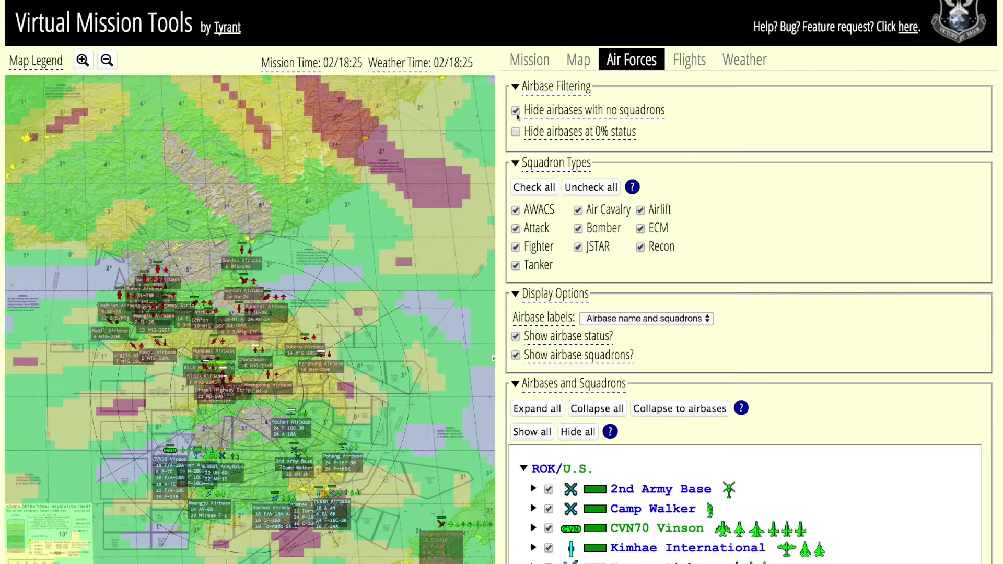
pyautogui.click(569, 189)
pyautogui.click(516, 247)
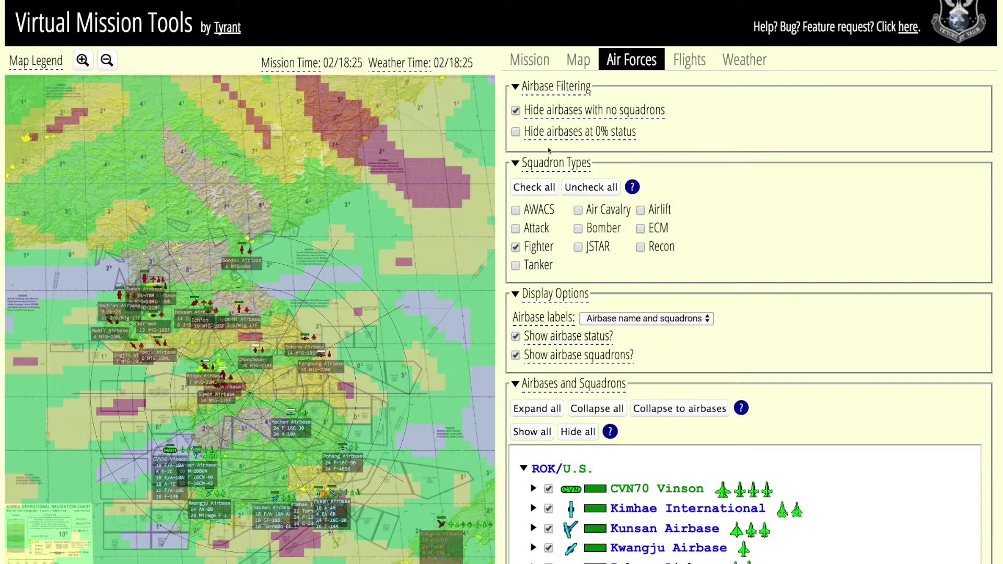
# Set the map's weather display to None
pyautogui.click(580, 61)
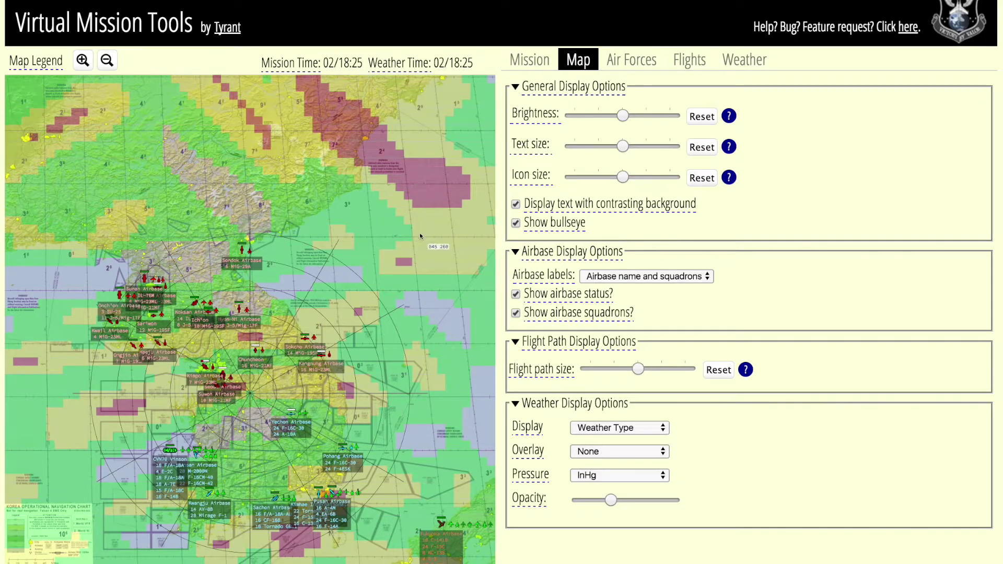
pyautogui.click(620, 425)
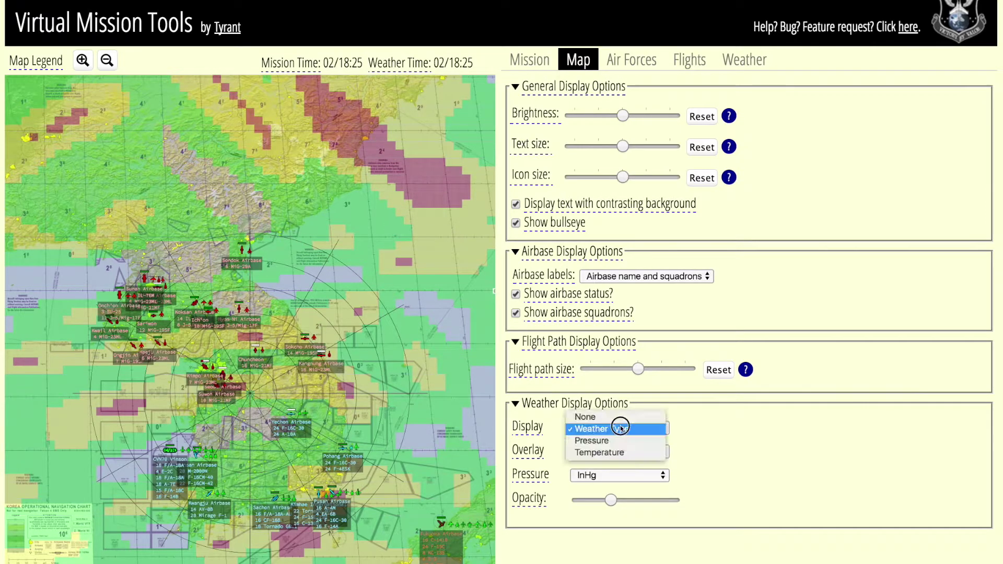
pyautogui.click(613, 418)
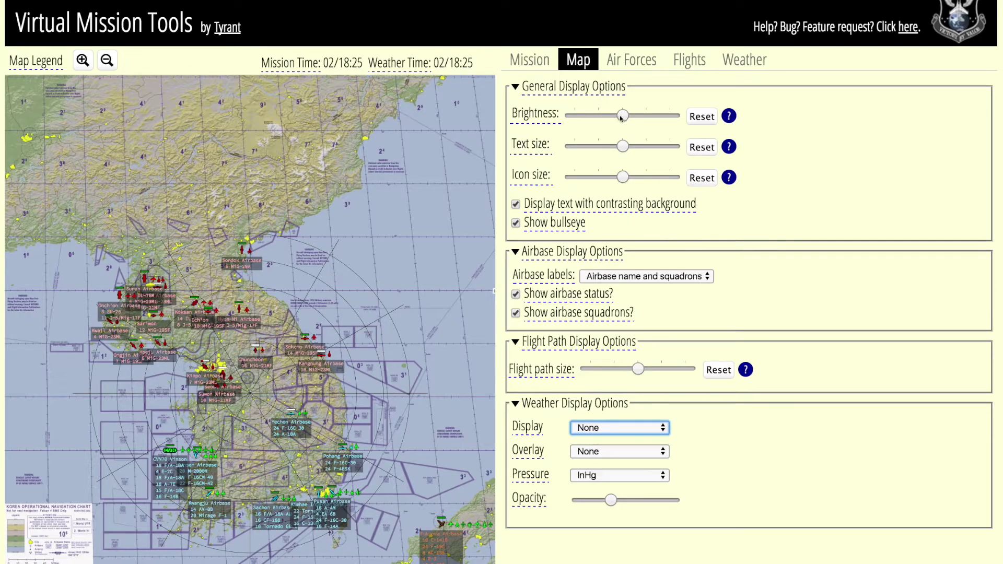
# Lower the map brightness and enlarge the map's text and icons
pyautogui.moveTo(625, 118); pyautogui.dragTo(599, 121)
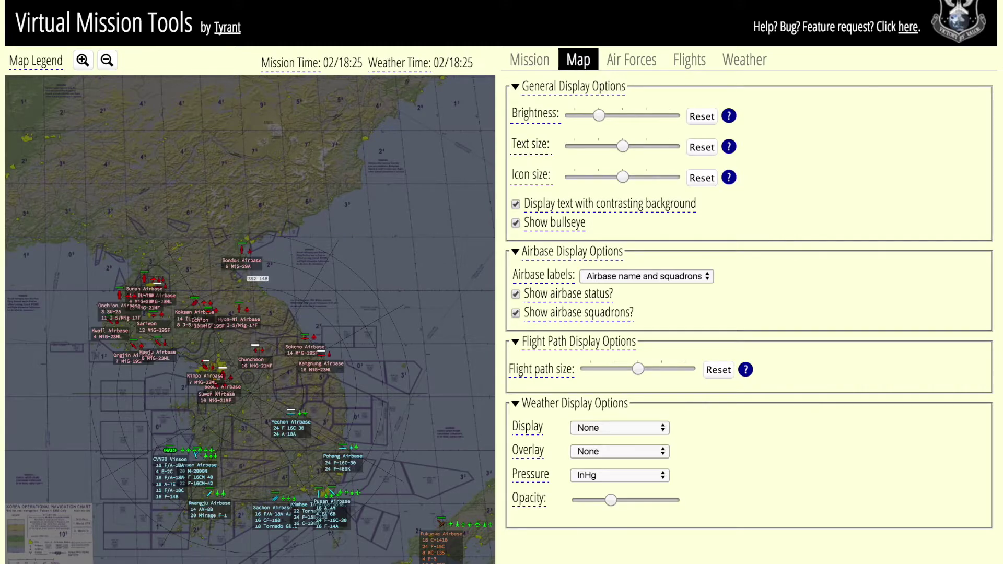
pyautogui.moveTo(624, 148); pyautogui.dragTo(642, 178)
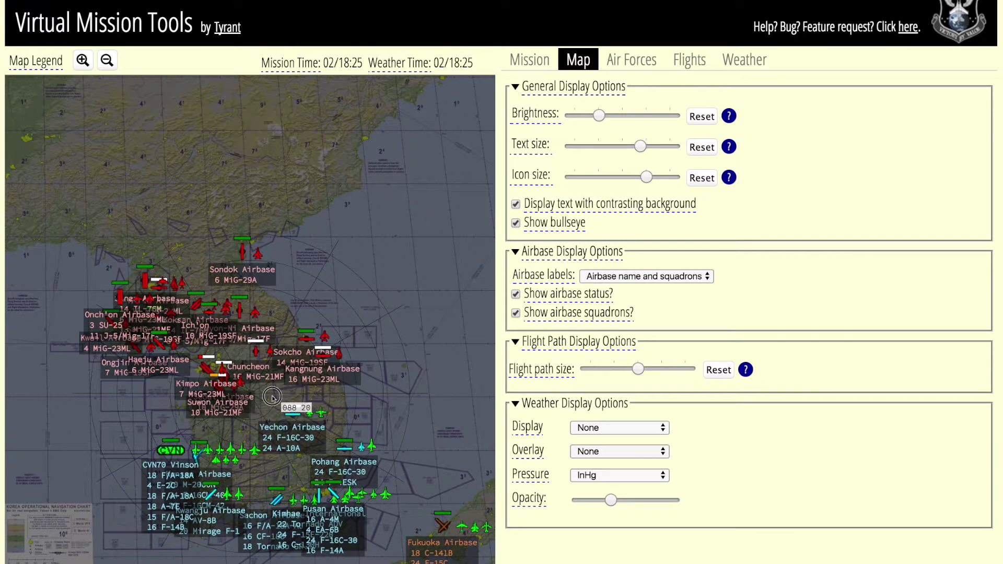
# Examine the airbases around Seoul, Kimpo and Suwon on the map, including their status bars and squadrons
pyautogui.scroll(3, 265, 403)
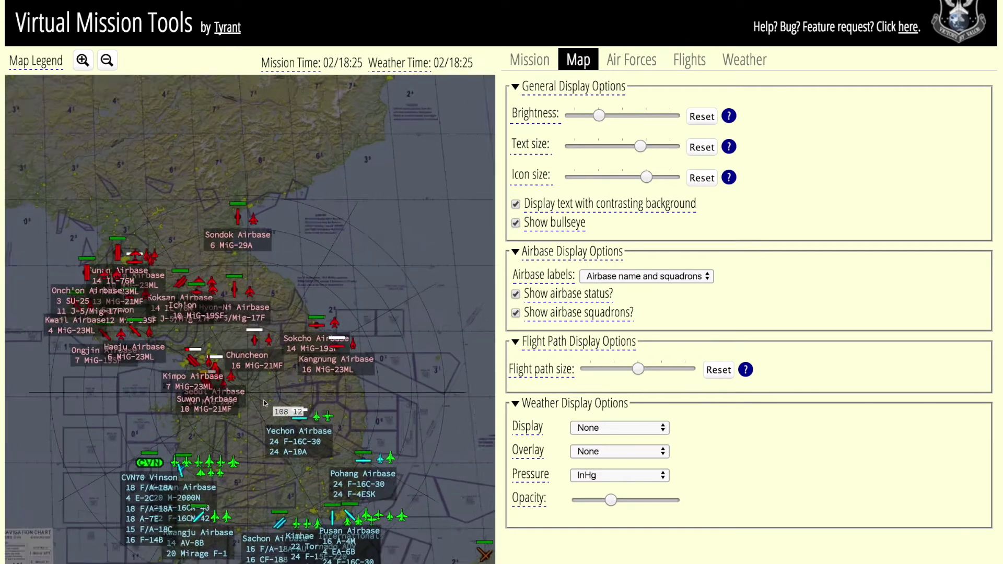
pyautogui.scroll(3, 265, 403)
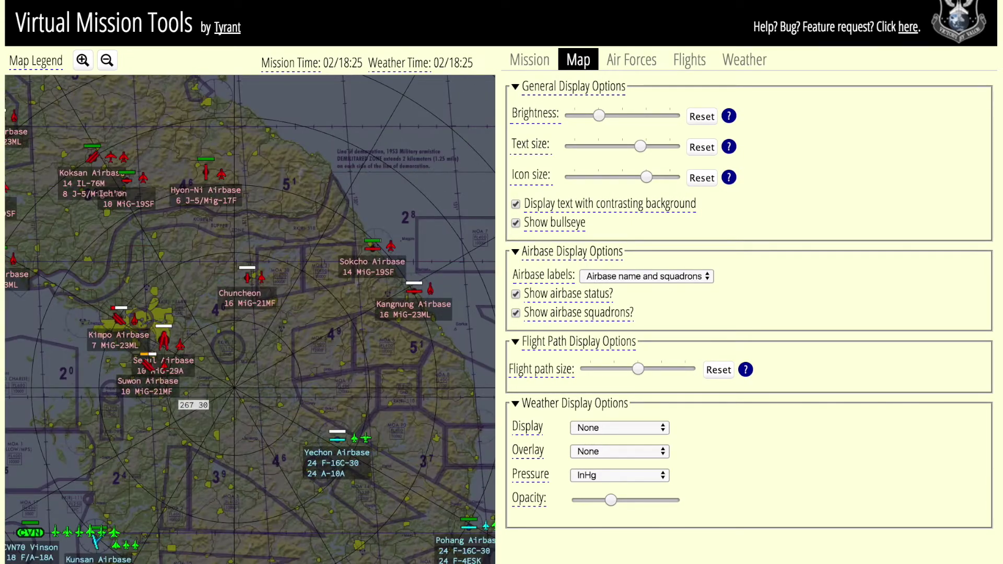
pyautogui.moveTo(180, 385); pyautogui.dragTo(253, 275)
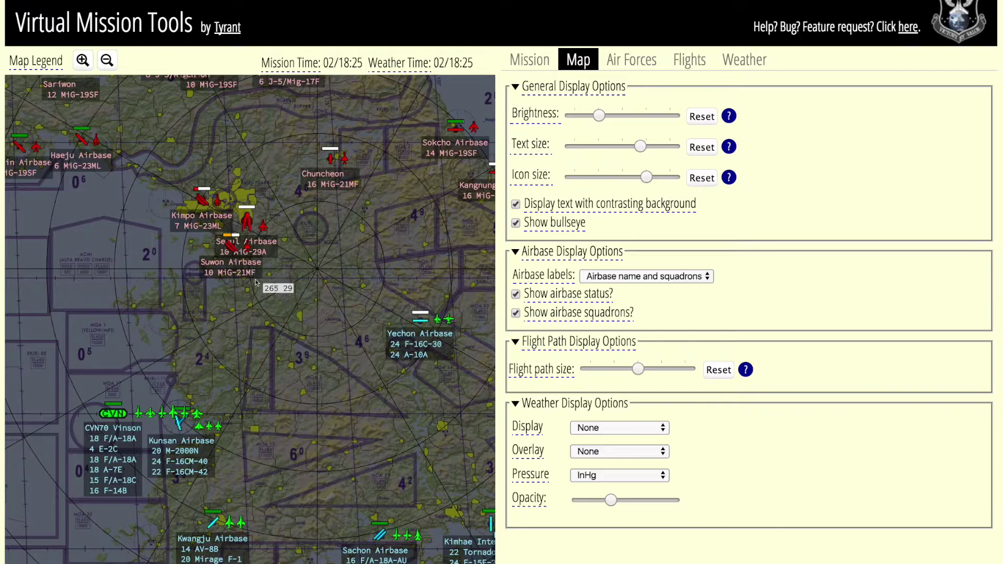
pyautogui.scroll(1, 220, 307)
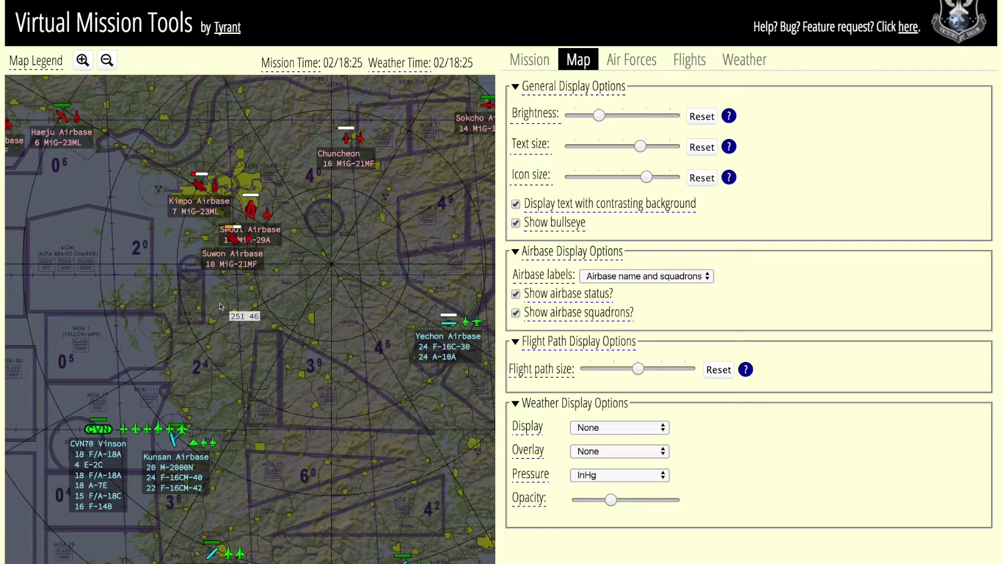
pyautogui.scroll(3, 219, 307)
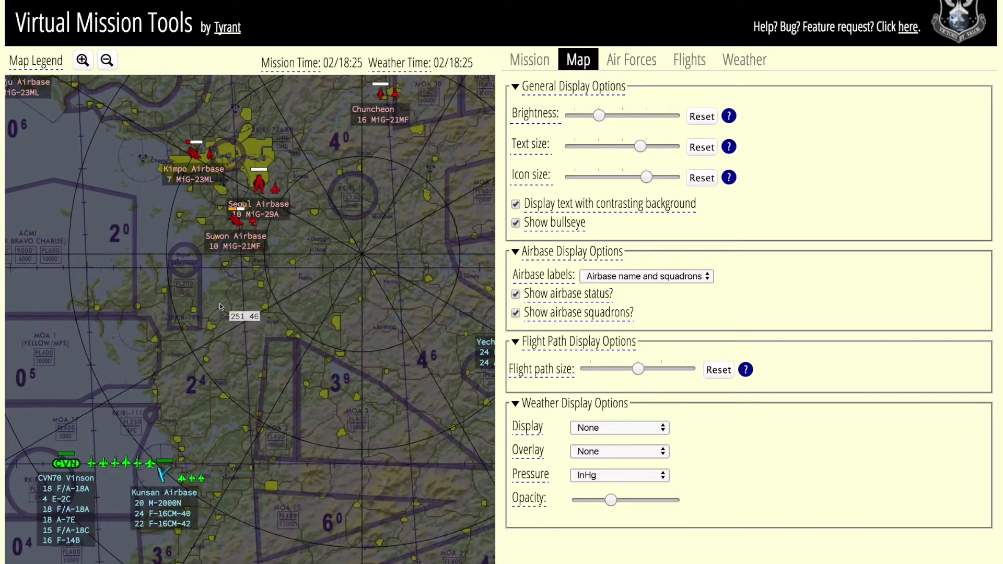
pyautogui.moveTo(321, 264); pyautogui.dragTo(313, 346)
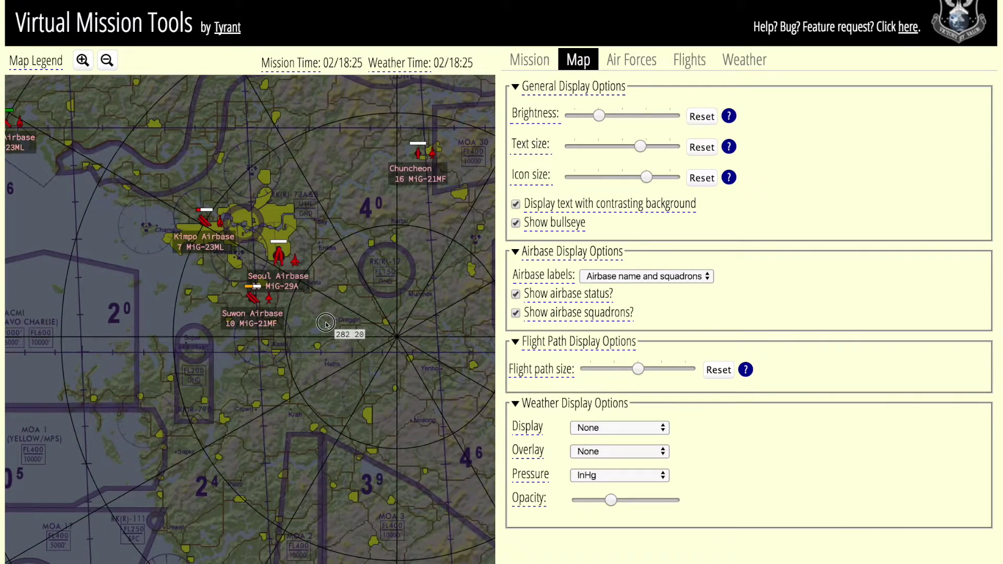
pyautogui.moveTo(325, 322); pyautogui.dragTo(316, 347)
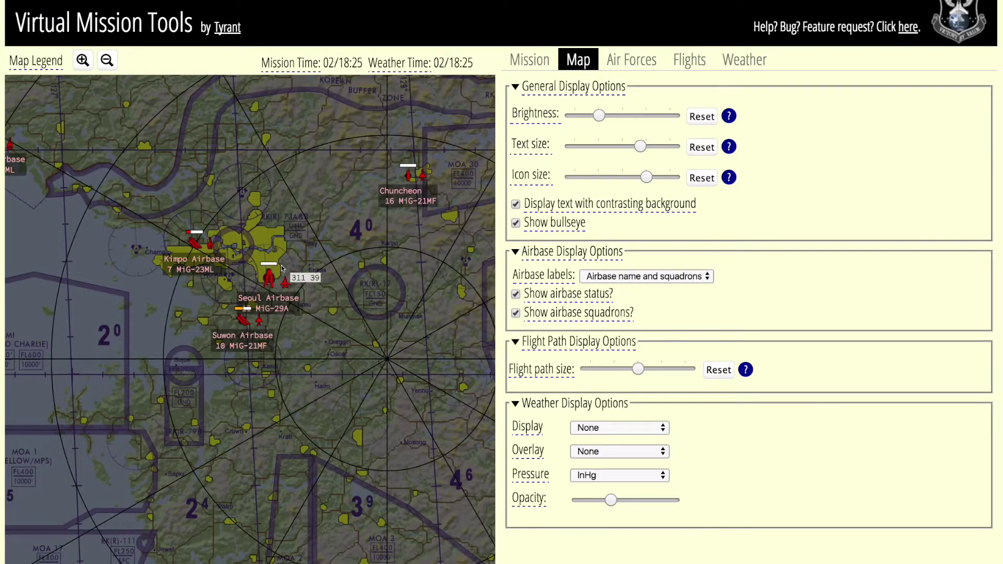
pyautogui.scroll(1, 297, 324)
pyautogui.scroll(1, 296, 323)
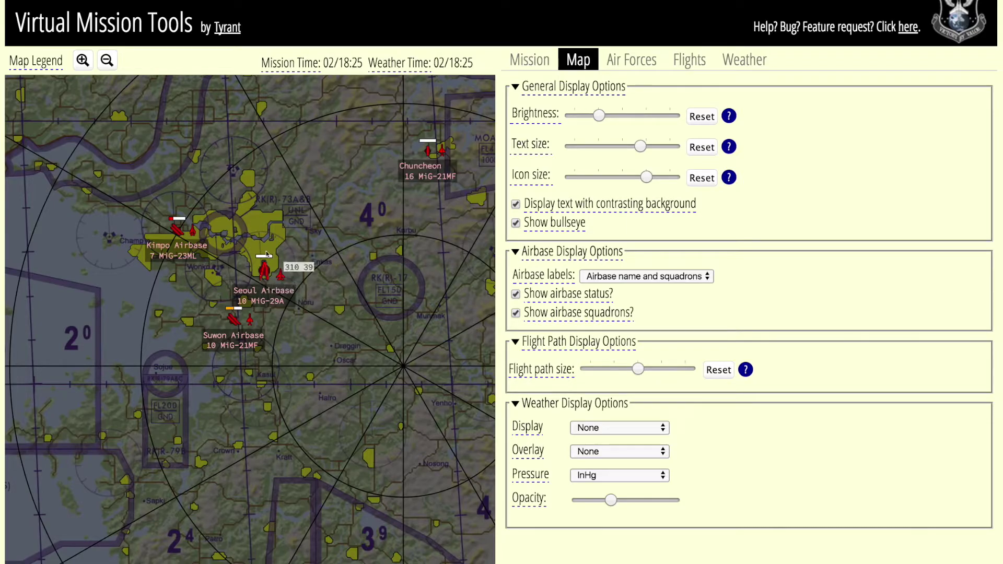
# Hide airbases at 0% status and view the remaining airbases over a wider area of the map
pyautogui.click(637, 63)
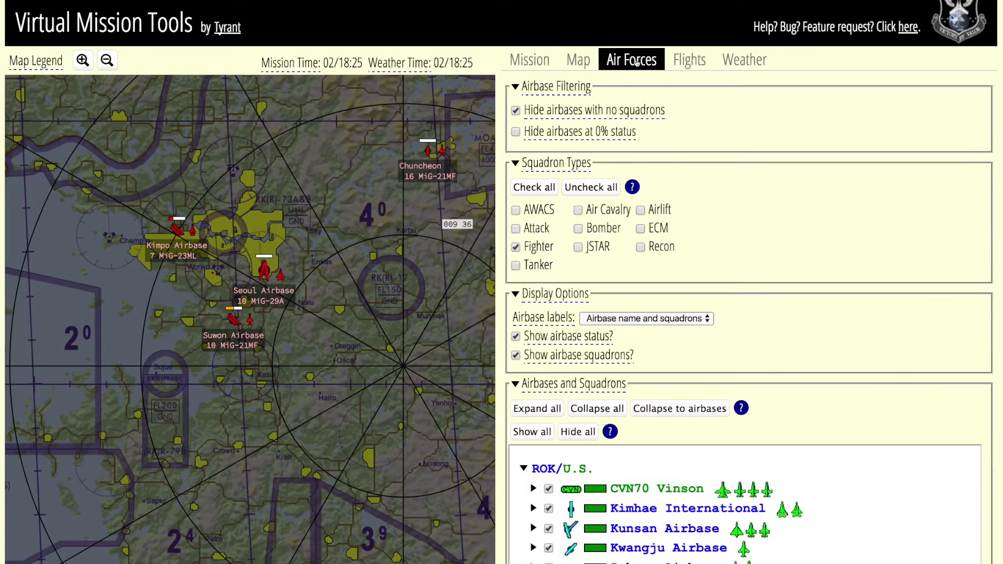
pyautogui.click(516, 132)
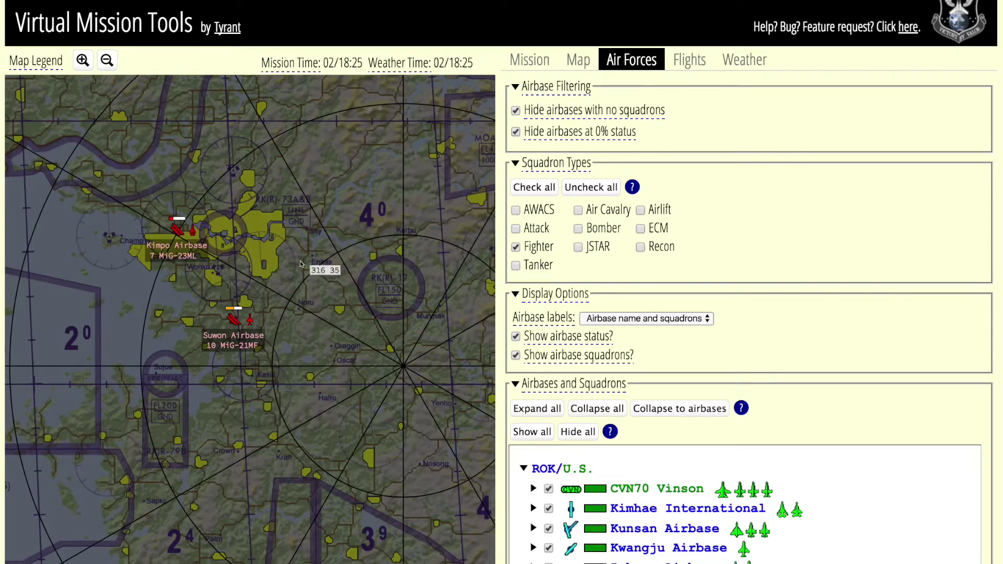
pyautogui.scroll(-2, 314, 315)
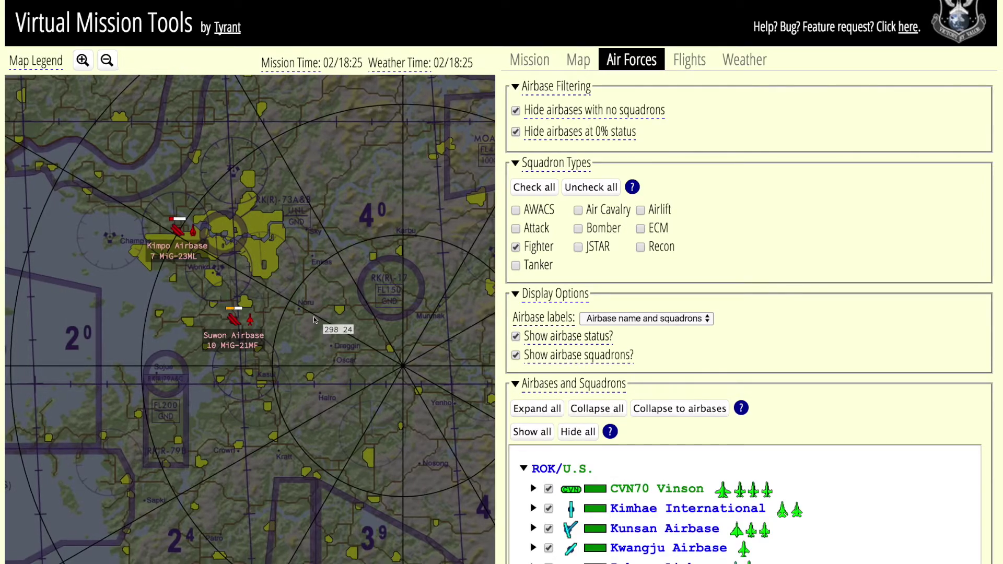
pyautogui.scroll(-3, 314, 319)
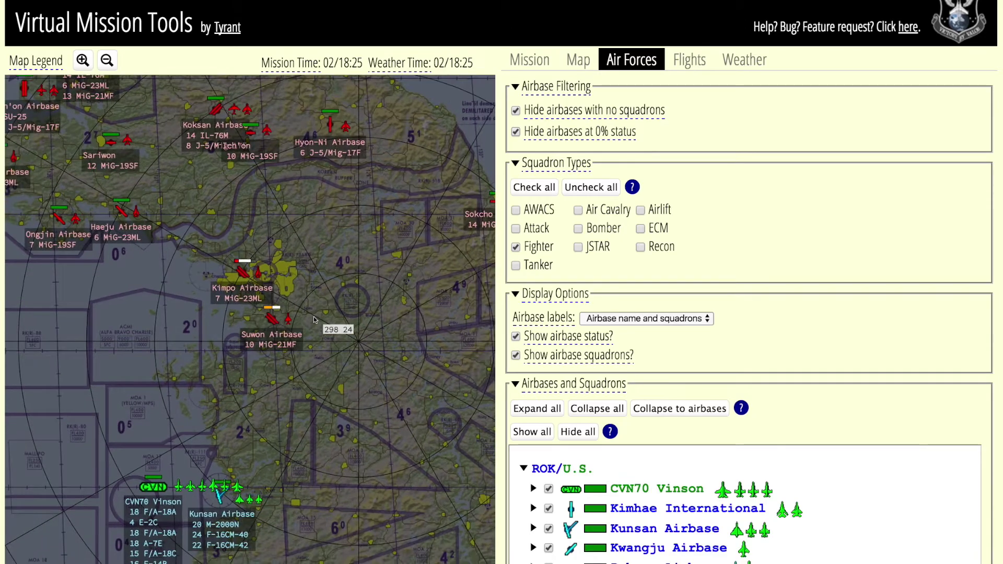
# Examine the fighter airbases and their squadrons from the north down to Kunsan, Kwangju and the south coast on the map
pyautogui.moveTo(337, 267); pyautogui.dragTo(298, 313)
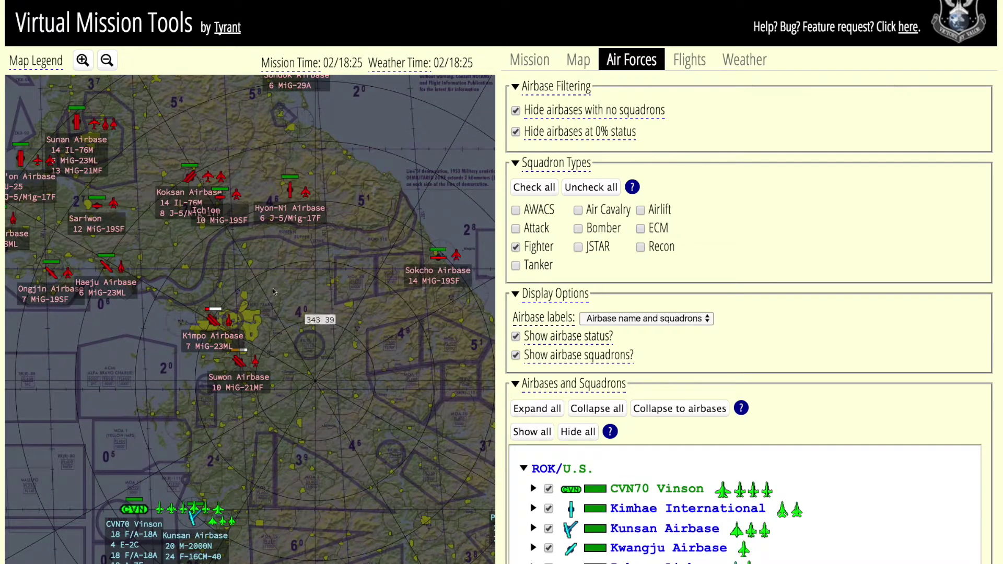
pyautogui.moveTo(293, 478); pyautogui.dragTo(267, 416)
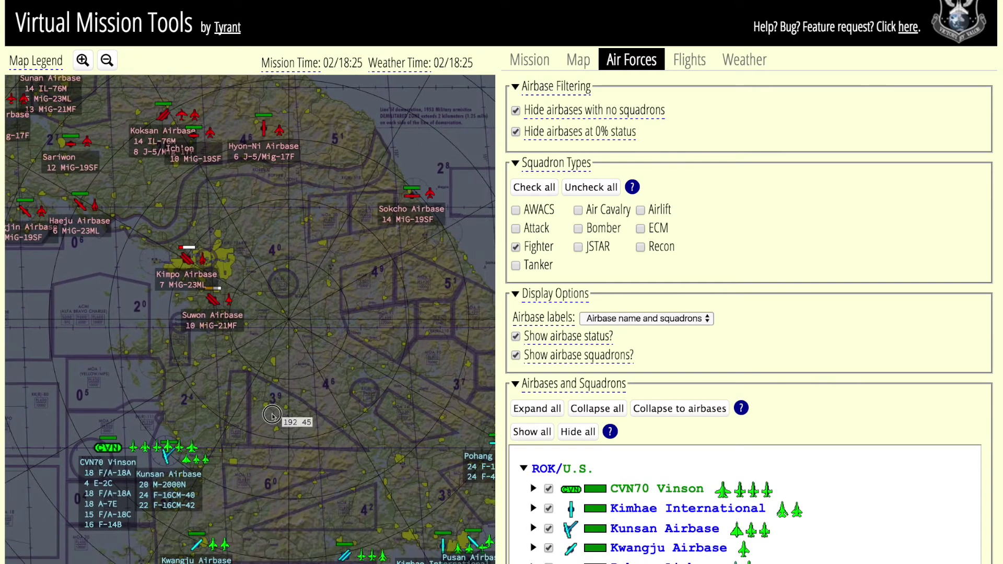
pyautogui.scroll(2, 227, 475)
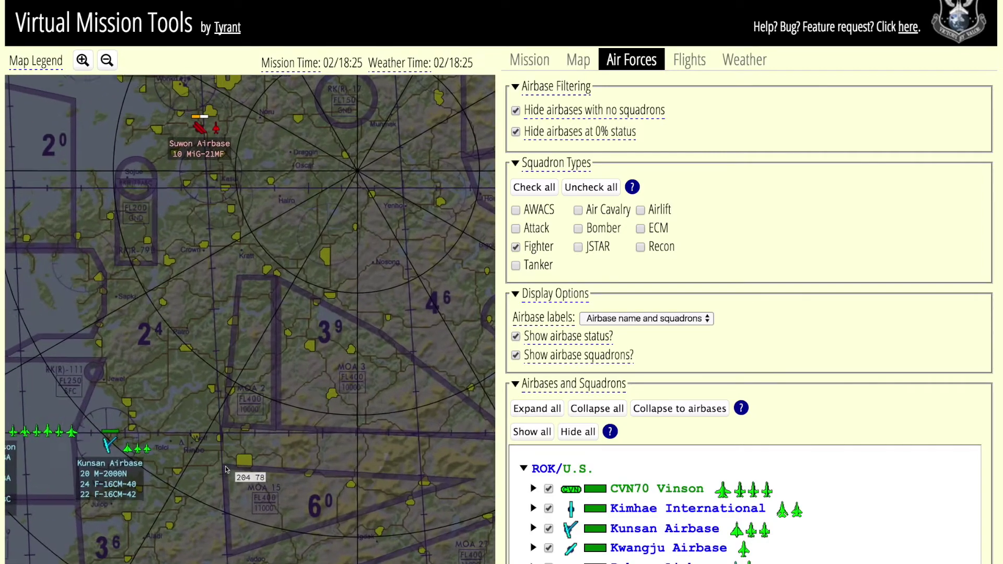
pyautogui.moveTo(175, 459); pyautogui.dragTo(295, 397)
pyautogui.scroll(-2, 296, 397)
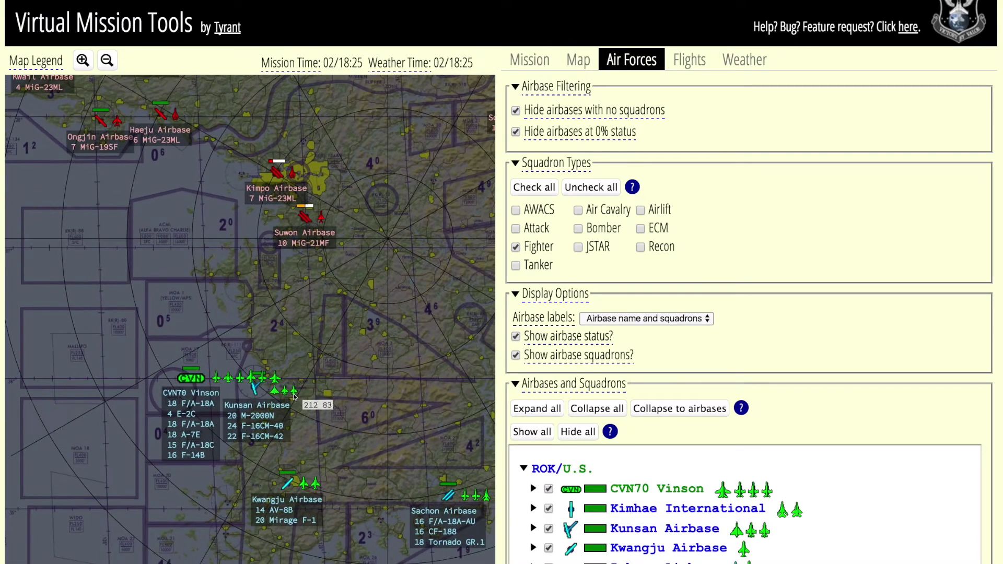
pyautogui.scroll(-1, 296, 398)
pyautogui.moveTo(393, 350); pyautogui.dragTo(330, 370)
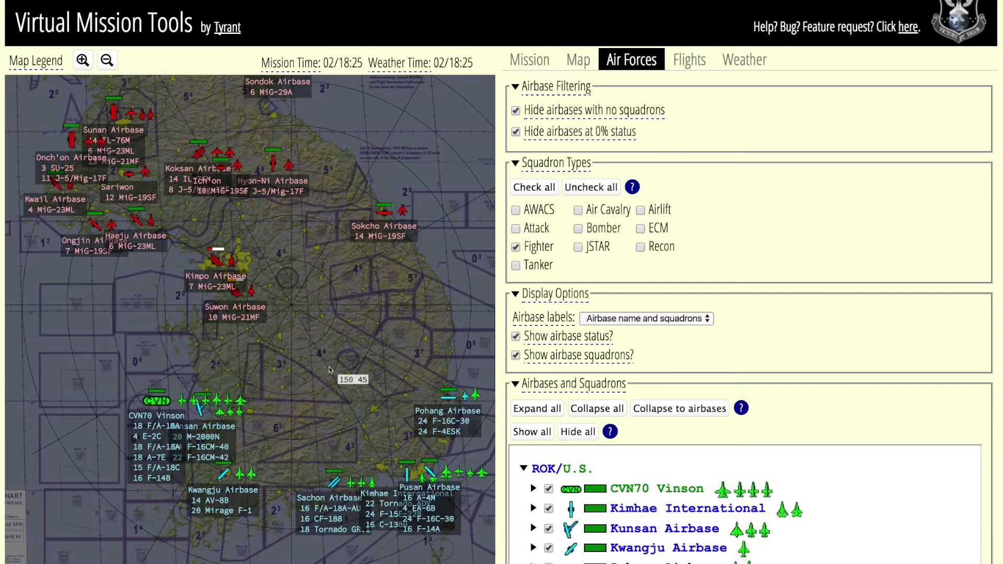
# Examine the flight options, including the mission key, team visibility and the flight list with its takeoff, TOT and egress times
pyautogui.click(689, 61)
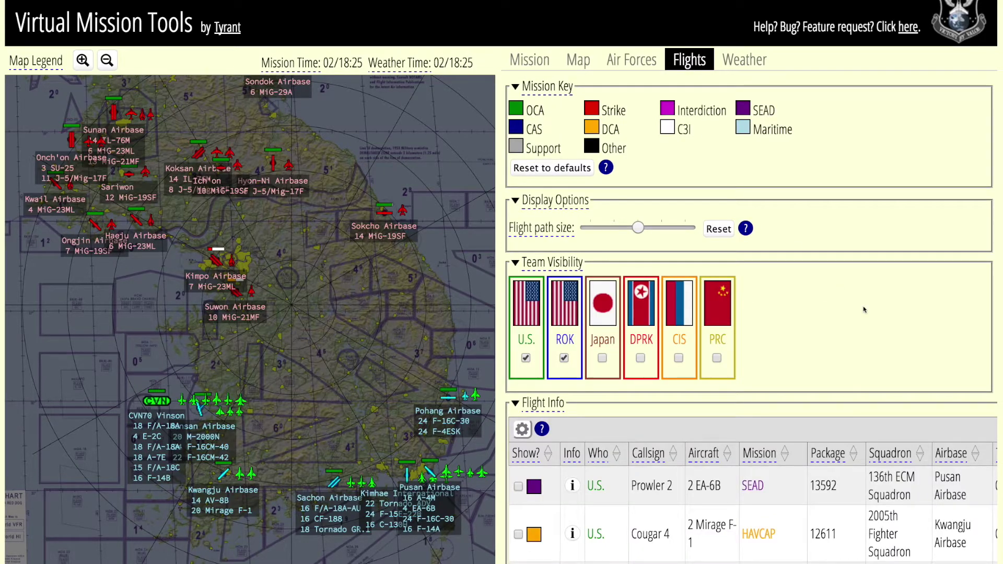
pyautogui.scroll(-1, 864, 310)
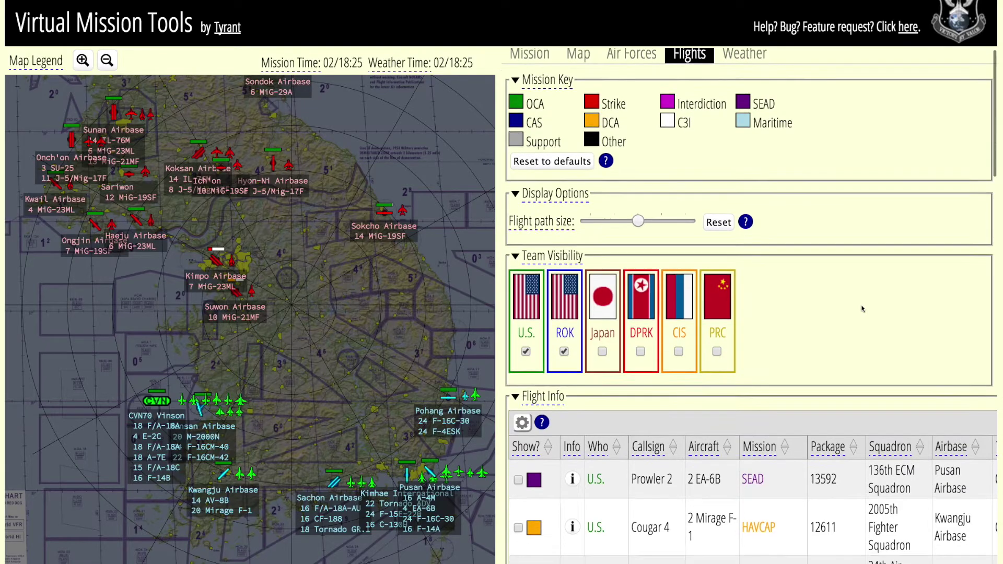
pyautogui.scroll(1, 862, 309)
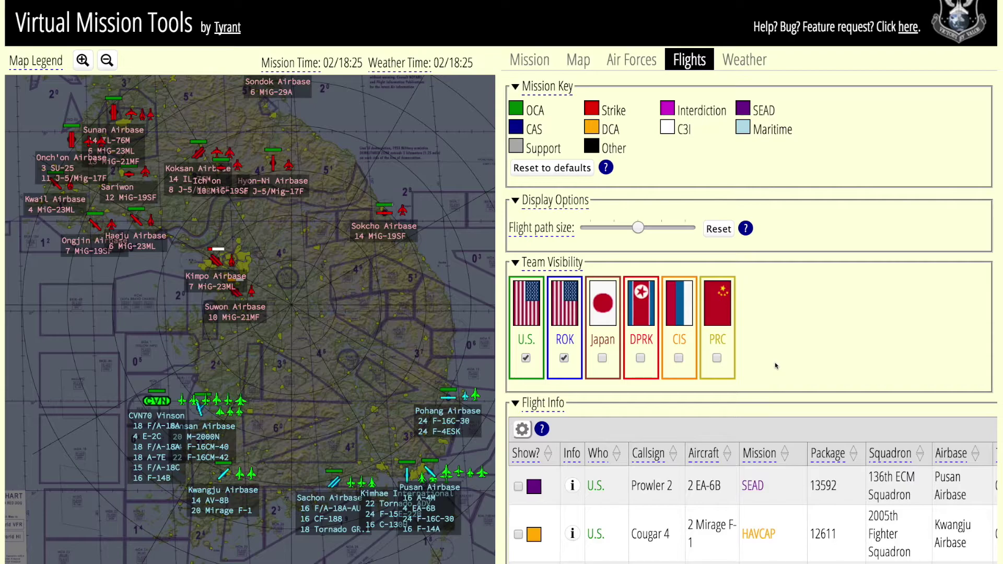
pyautogui.scroll(-1, 776, 366)
pyautogui.scroll(-6, 776, 367)
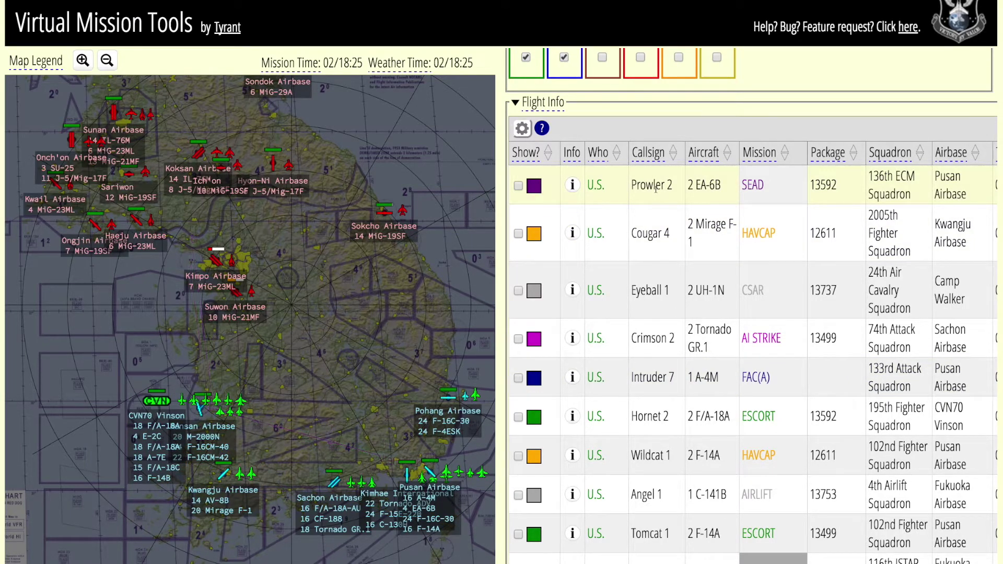
pyautogui.scroll(5, 656, 188)
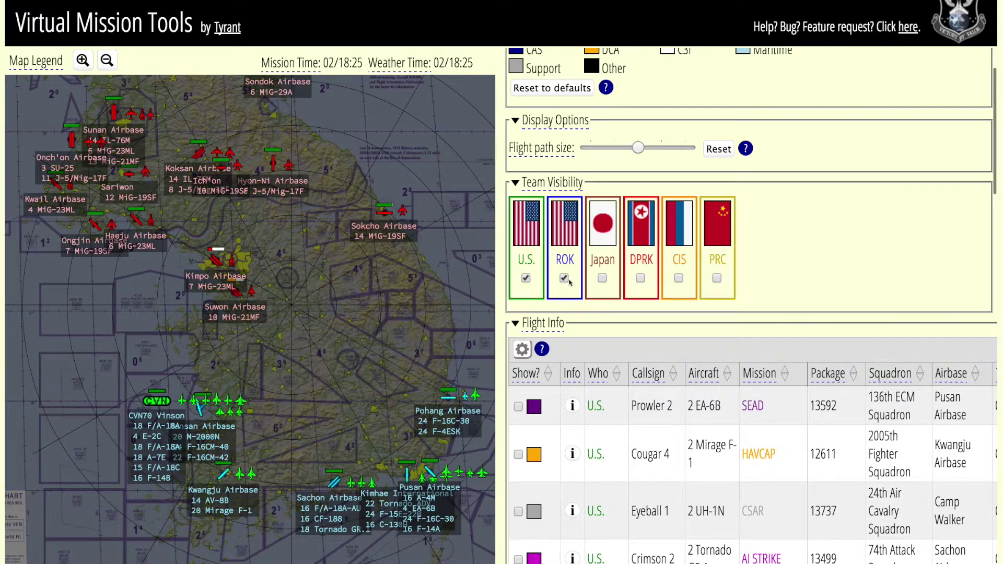
pyautogui.scroll(-5, 688, 369)
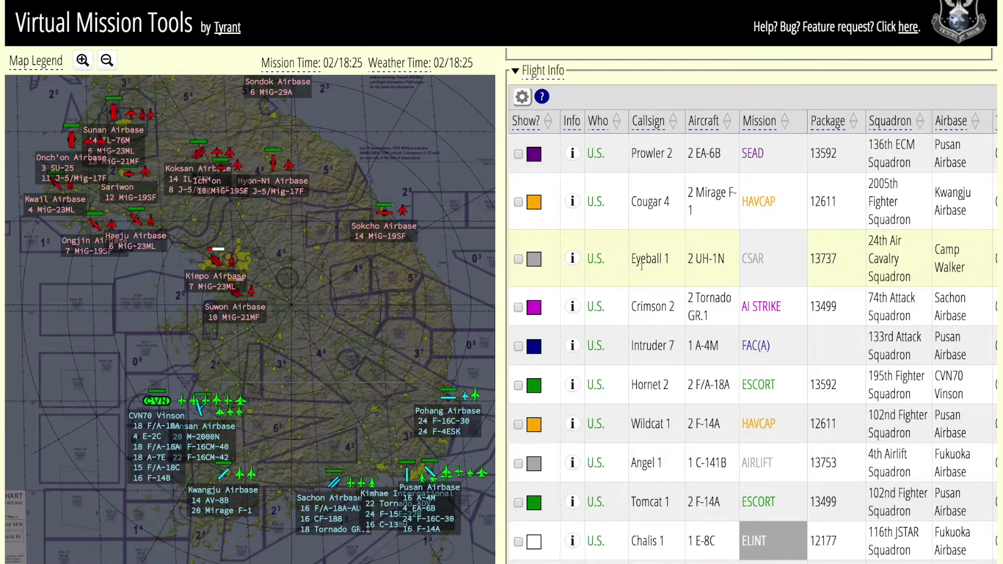
pyautogui.hscroll(5, 641, 266)
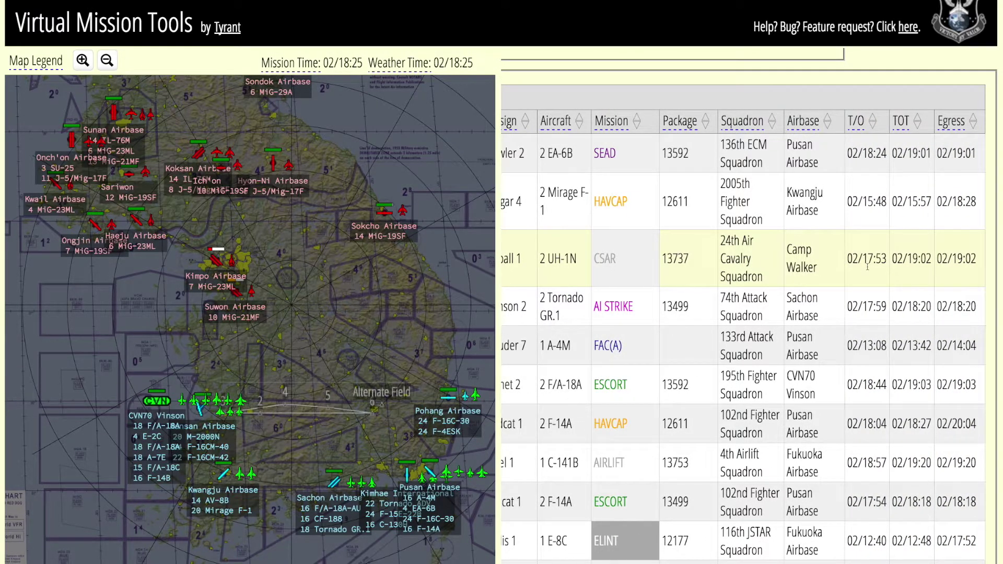
# Show the flight paths of Eyeball 1 and Crimson 2 on the map
pyautogui.hscroll(-5, 663, 253)
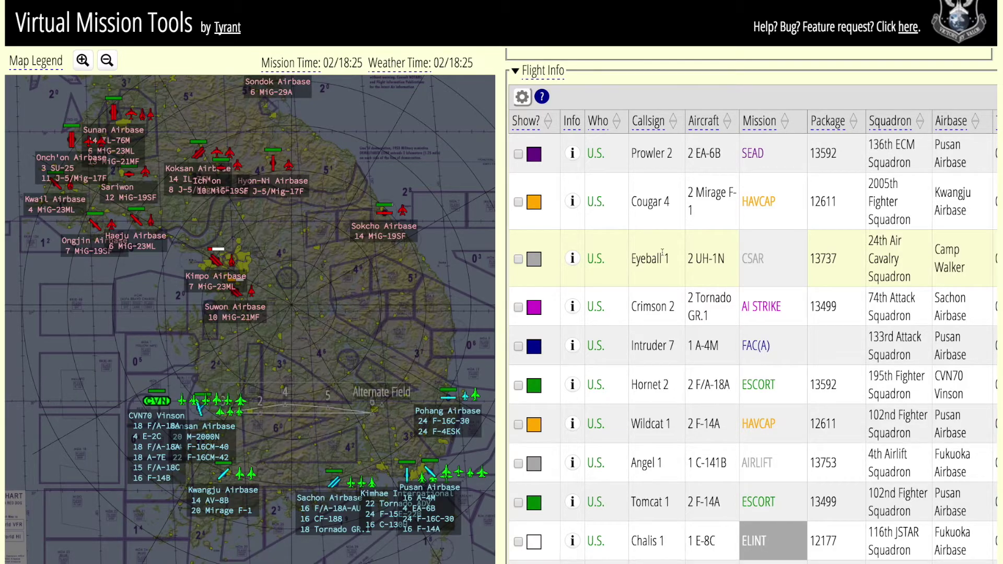
pyautogui.click(518, 260)
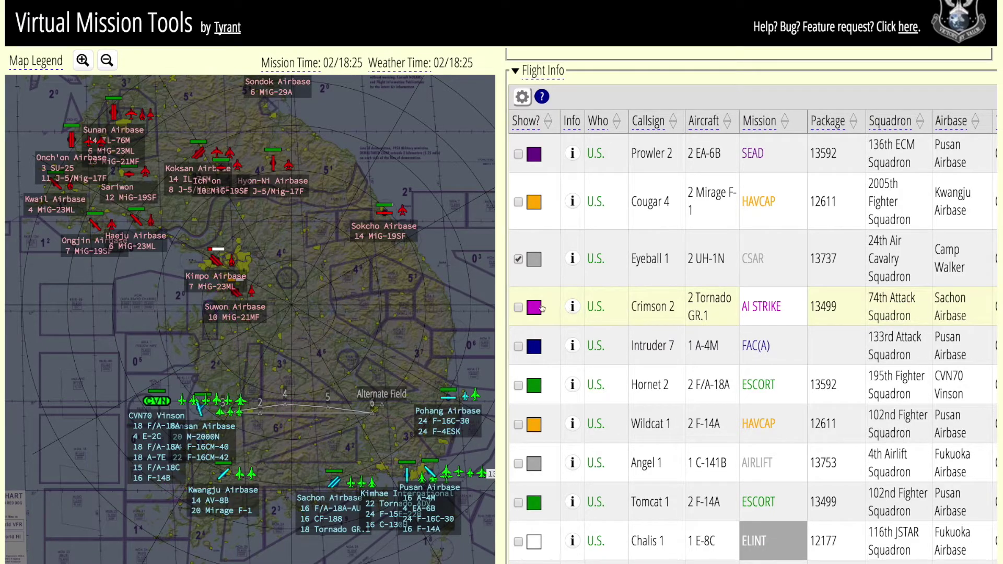
pyautogui.click(518, 308)
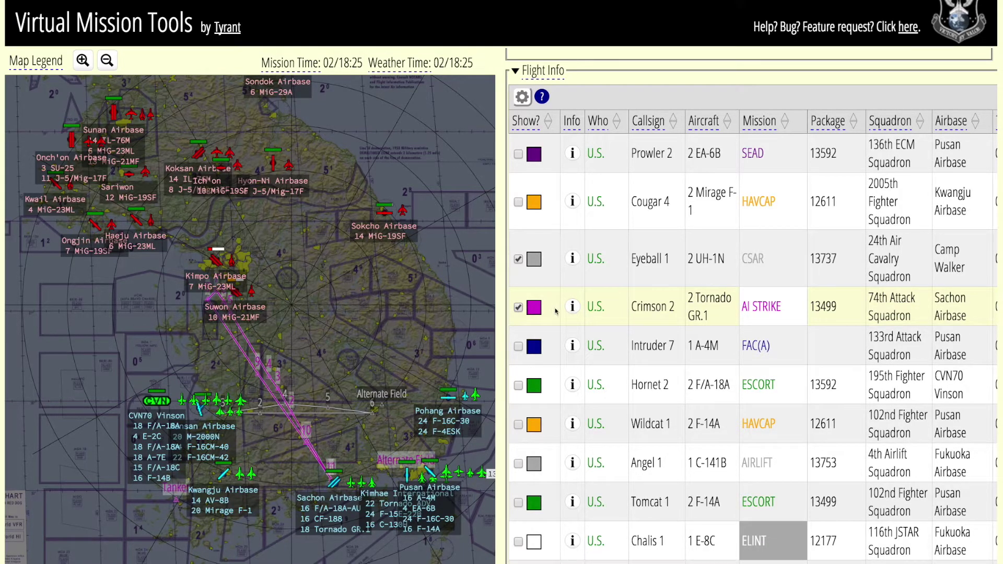
# Review the steerpoints and ordnance of flight Crimson 2, and close its details
pyautogui.click(573, 309)
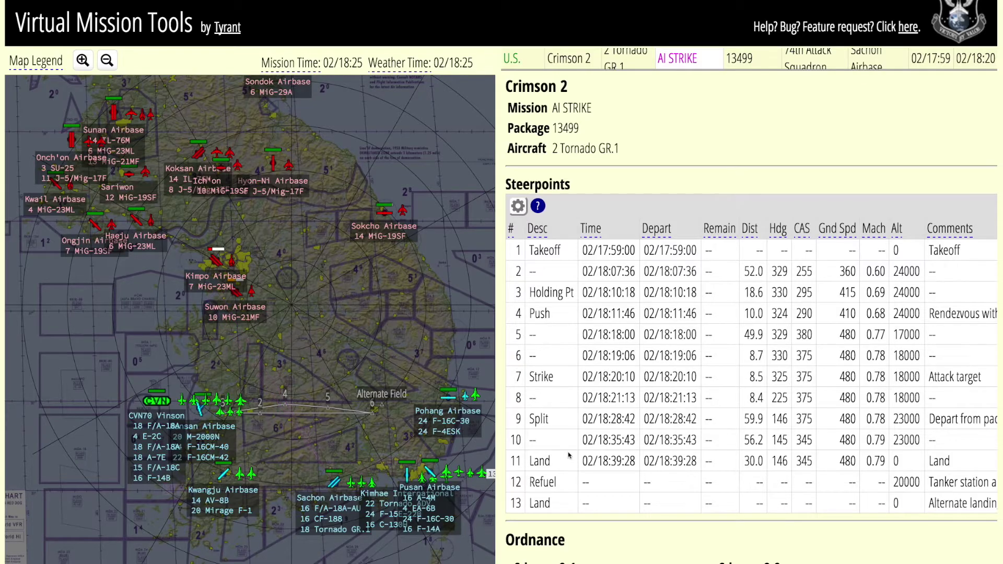
pyautogui.scroll(-3, 569, 455)
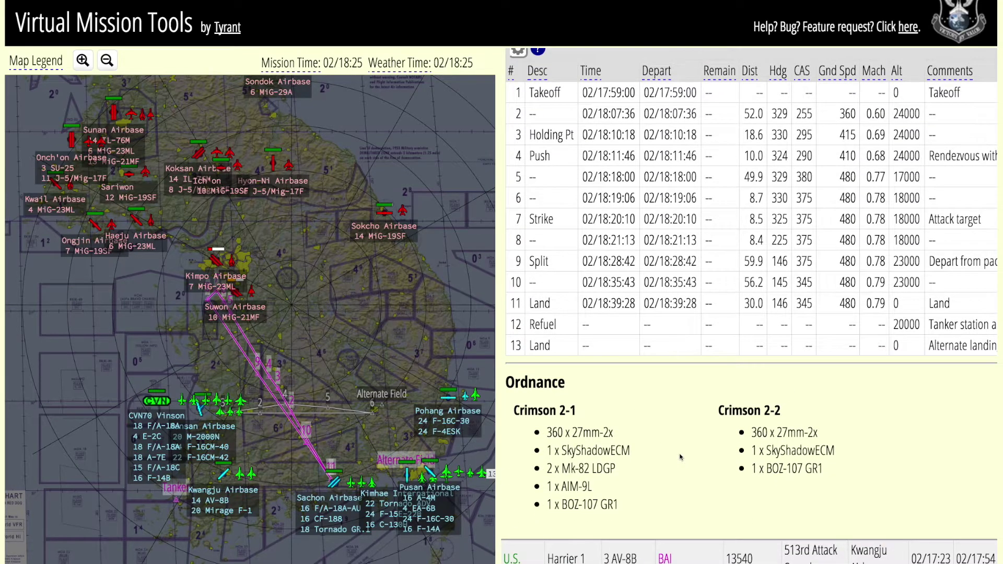
pyautogui.scroll(6, 681, 458)
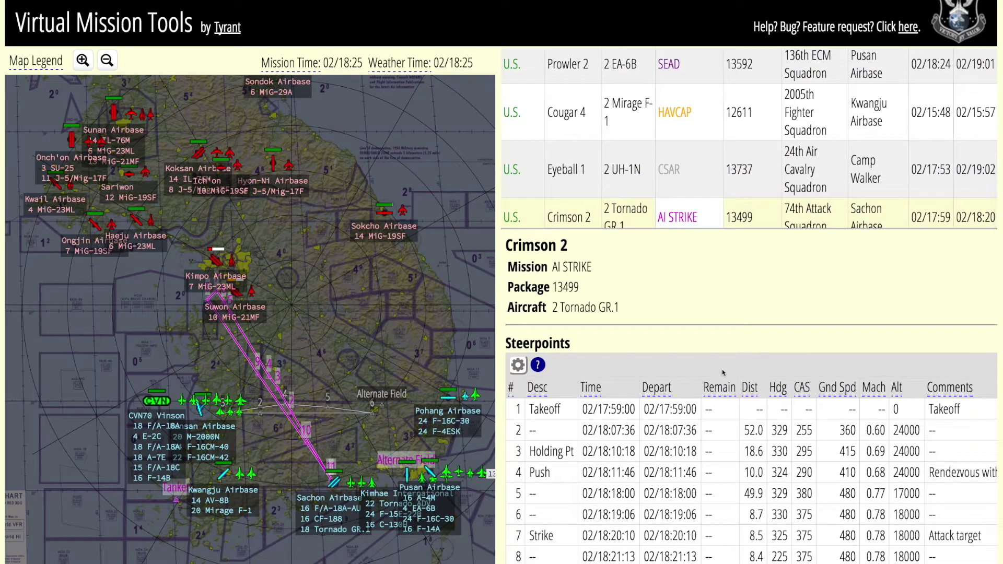
pyautogui.hscroll(-3, 727, 246)
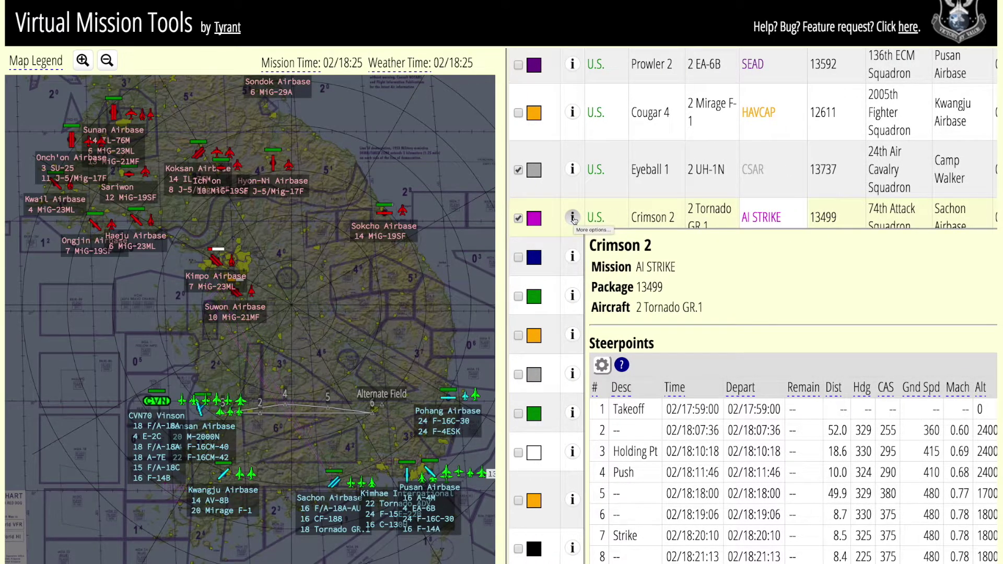
pyautogui.click(574, 217)
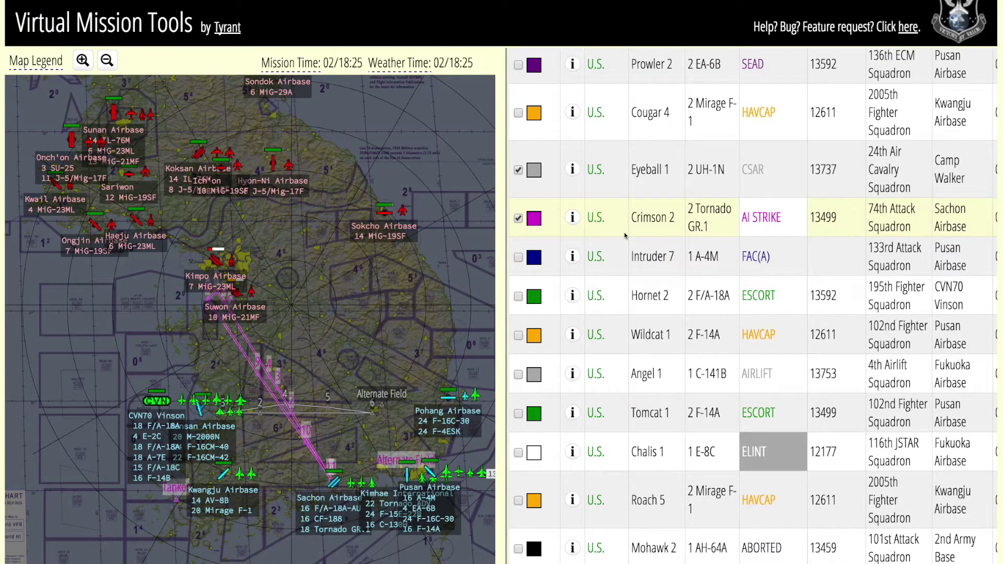
# View the mission's weather settings, including file saving, time controls and display options
pyautogui.scroll(4, 625, 236)
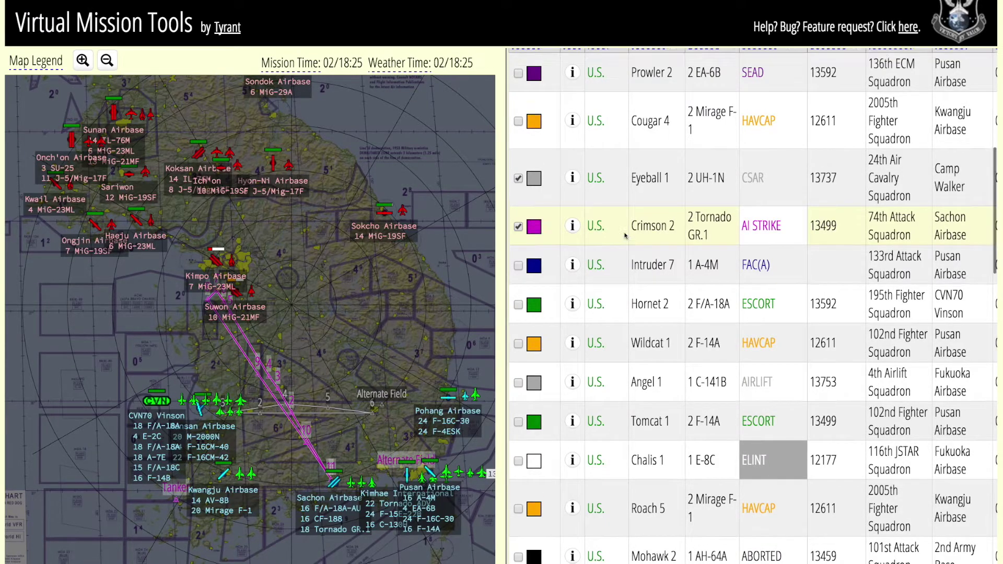
pyautogui.scroll(4, 625, 236)
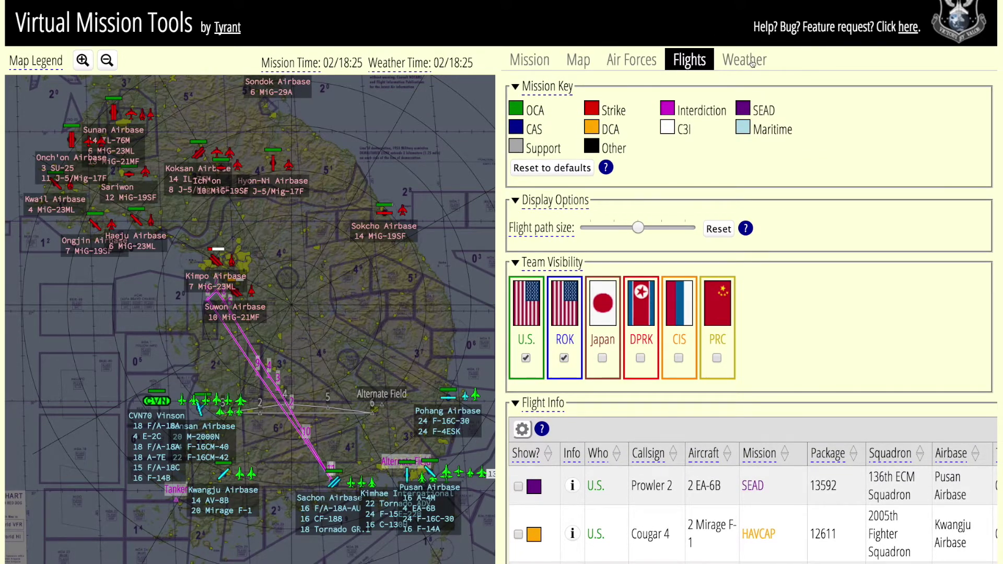
pyautogui.click(752, 63)
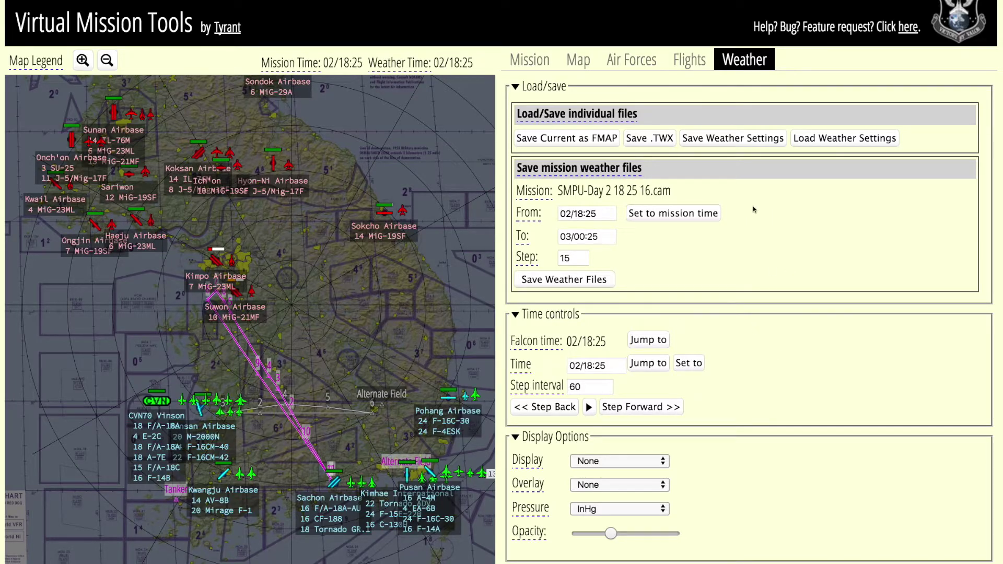
# Save the mission briefing with ROK/U.S. visibility as SMPU-Day 2 18 25 16.vmtb in the Campaign folder
pyautogui.click(530, 61)
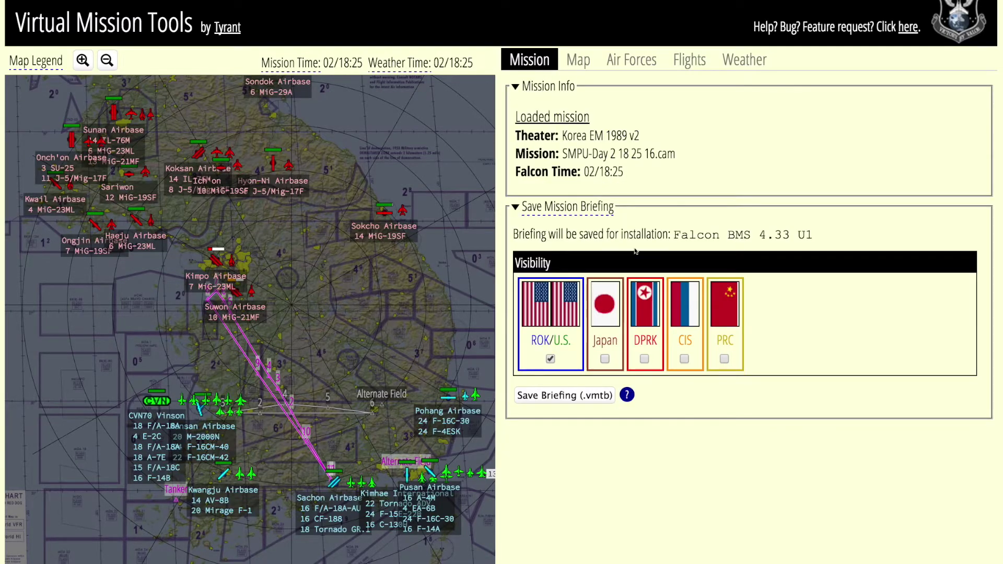
pyautogui.click(554, 400)
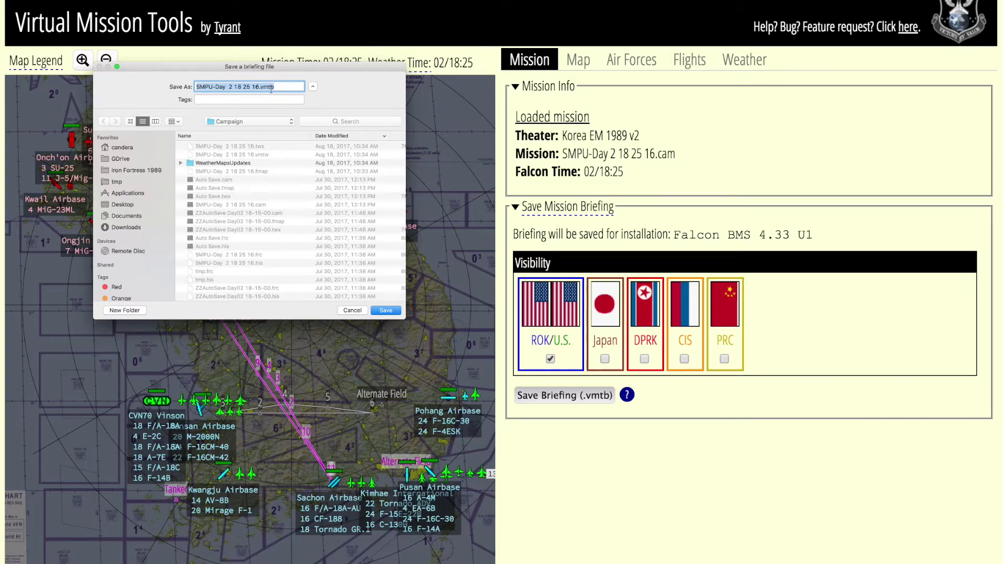
pyautogui.click(385, 312)
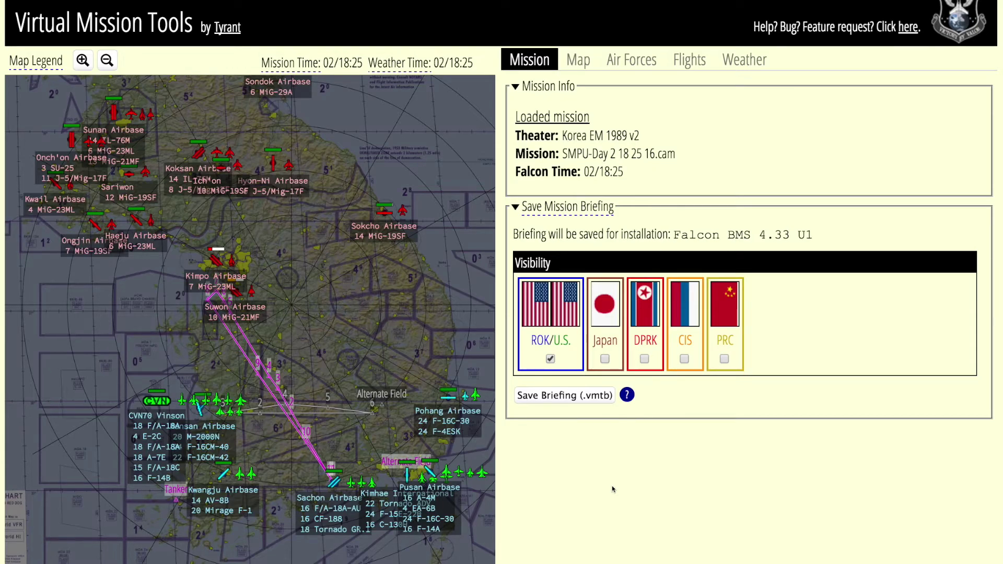
# Switch to the loader window and load the briefing SMPU-Day 2 18 25 16.vmtb from the Campaign folder
pyautogui.press('super+grave')
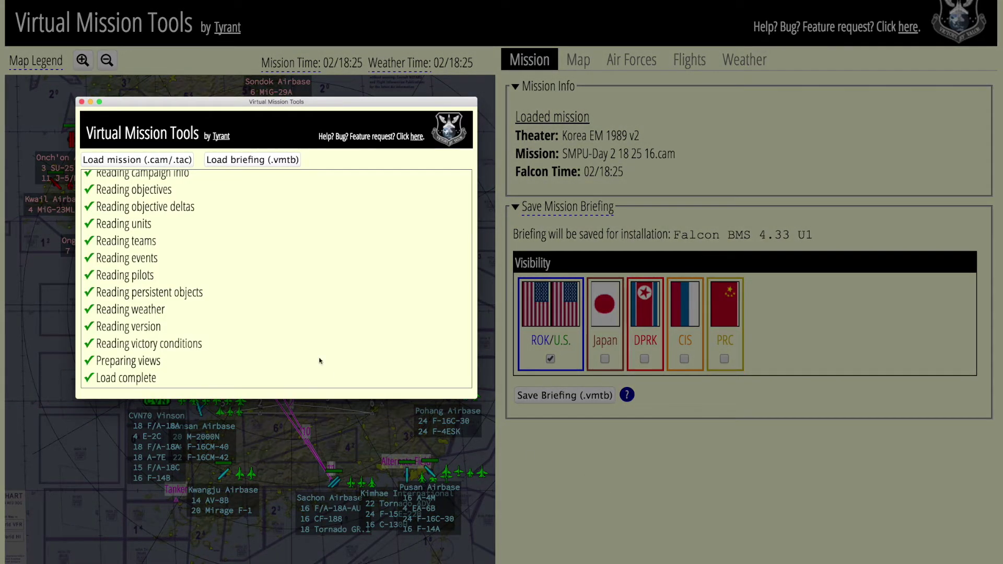
pyautogui.click(244, 163)
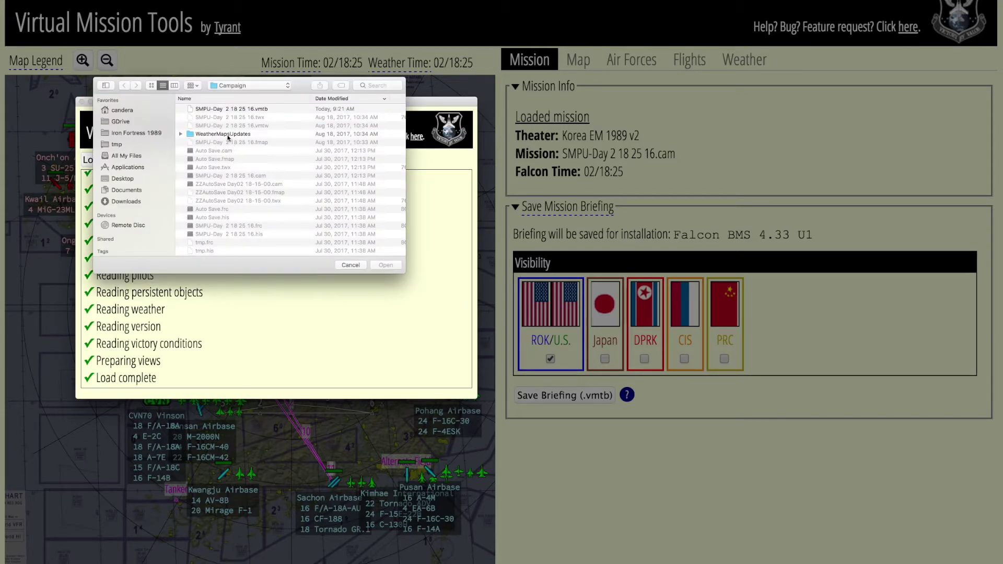
pyautogui.click(224, 109)
pyautogui.click(385, 266)
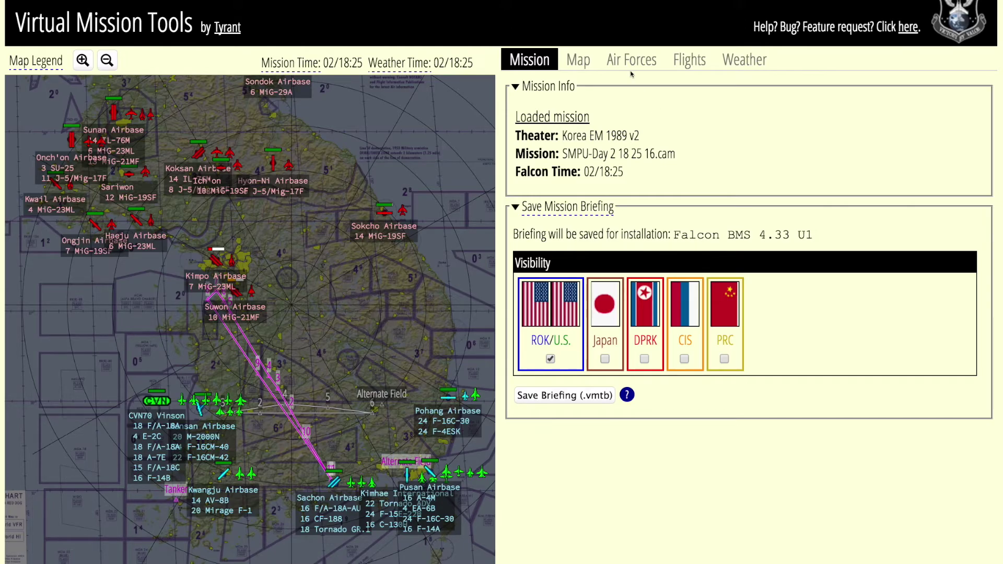
# Compare the original mission's team visibility for flights with the visibility options for saving the briefing
pyautogui.click(693, 64)
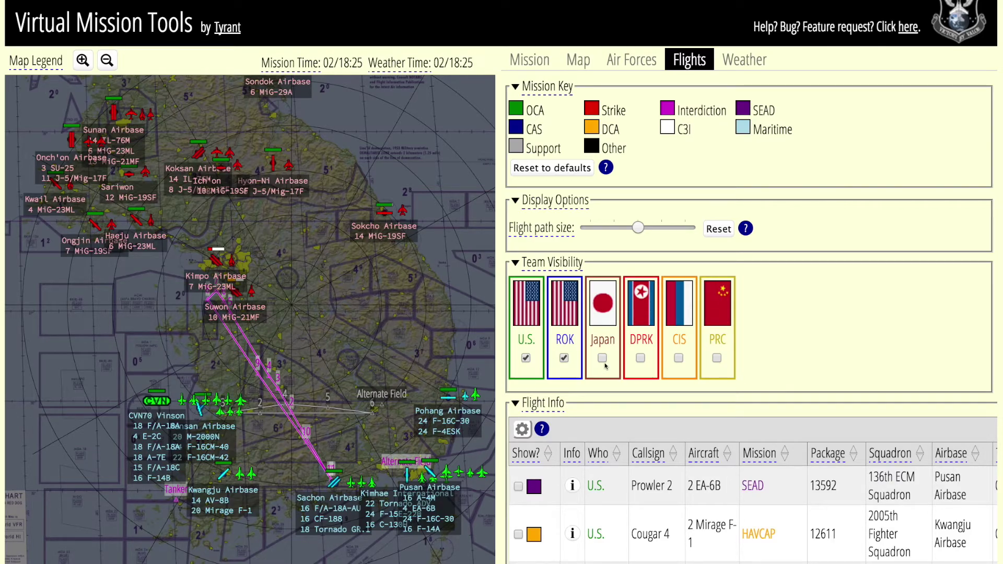
pyautogui.click(533, 62)
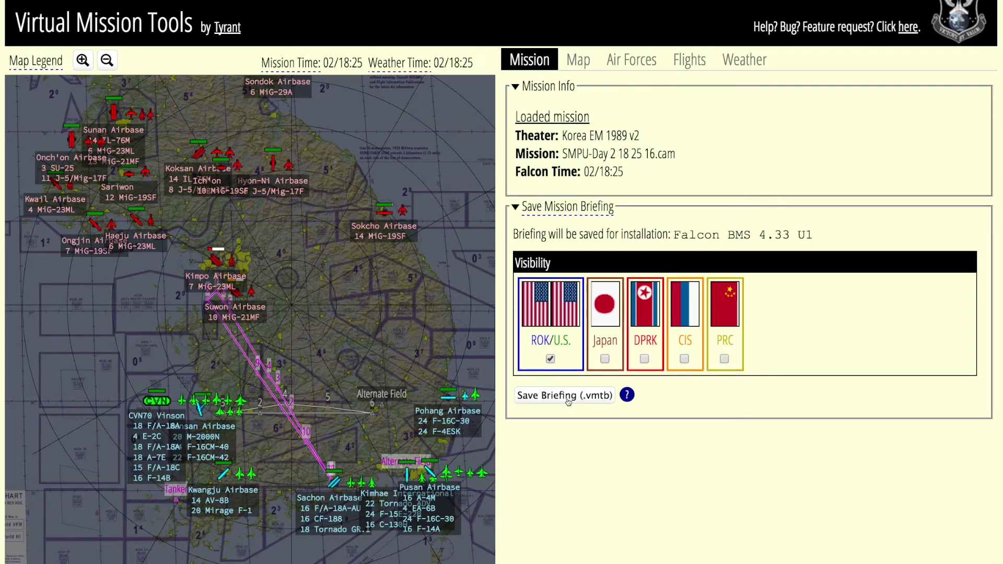
pyautogui.click(687, 65)
pyautogui.scroll(-3, 565, 212)
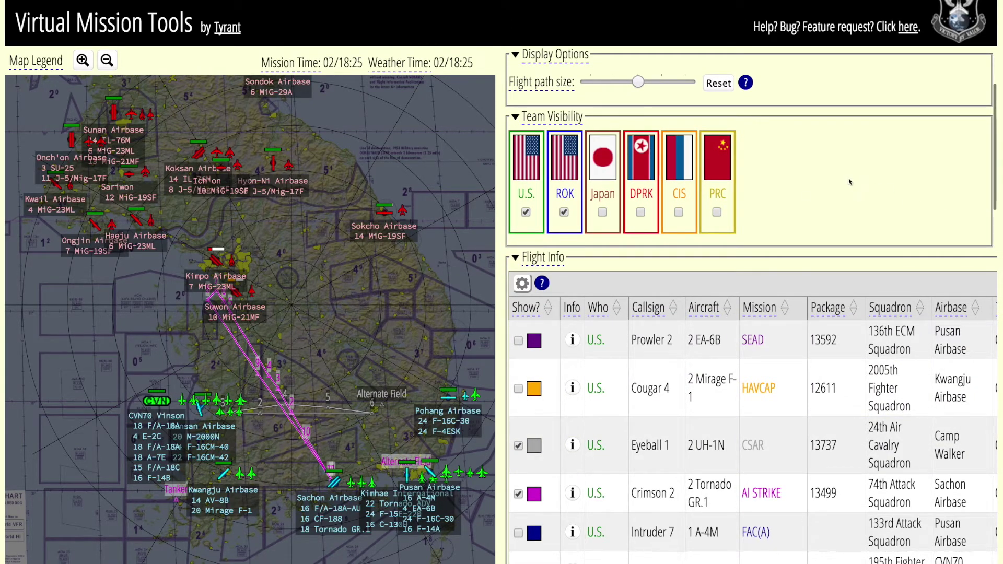
pyautogui.scroll(3, 848, 181)
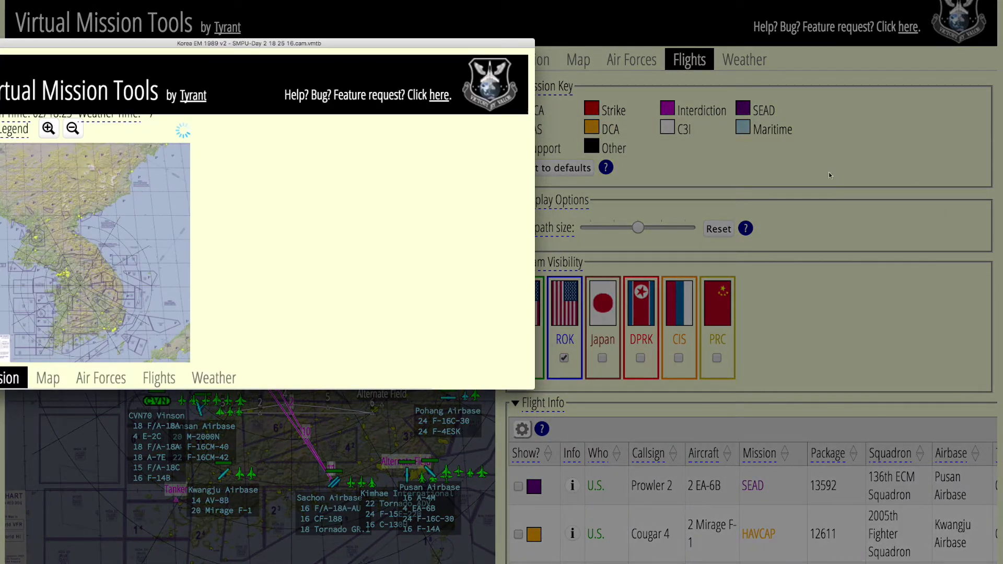
# Reposition and enlarge the loaded briefing's window, and examine the team visibility and flight list it offers
pyautogui.moveTo(296, 45); pyautogui.dragTo(440, 105)
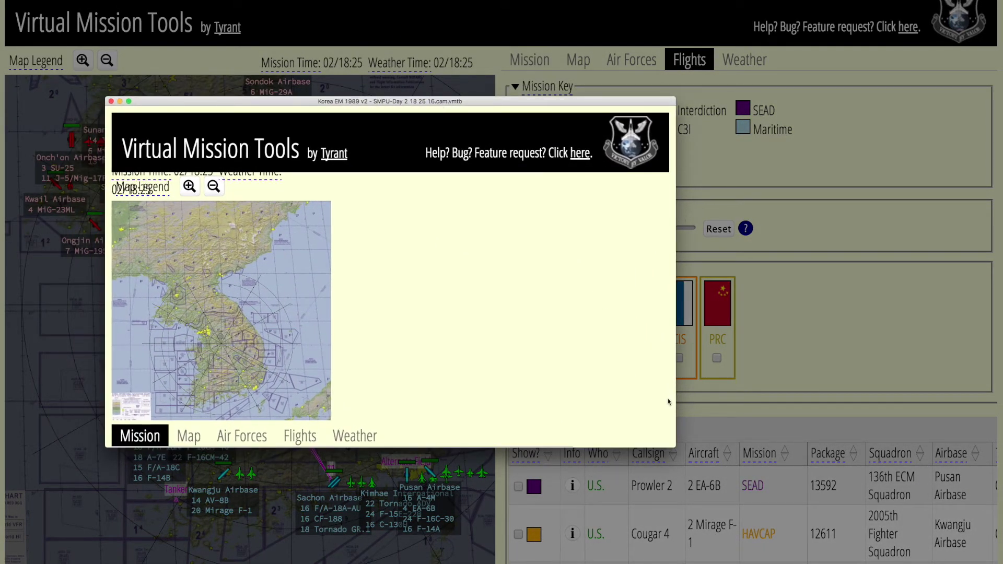
pyautogui.moveTo(673, 448); pyautogui.dragTo(921, 513)
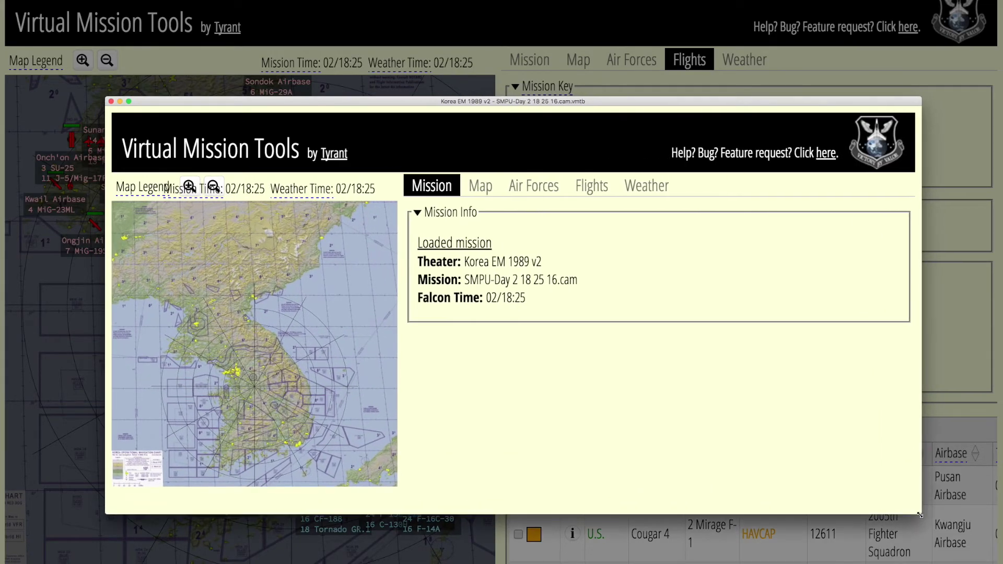
pyautogui.click(592, 189)
pyautogui.scroll(-3, 690, 404)
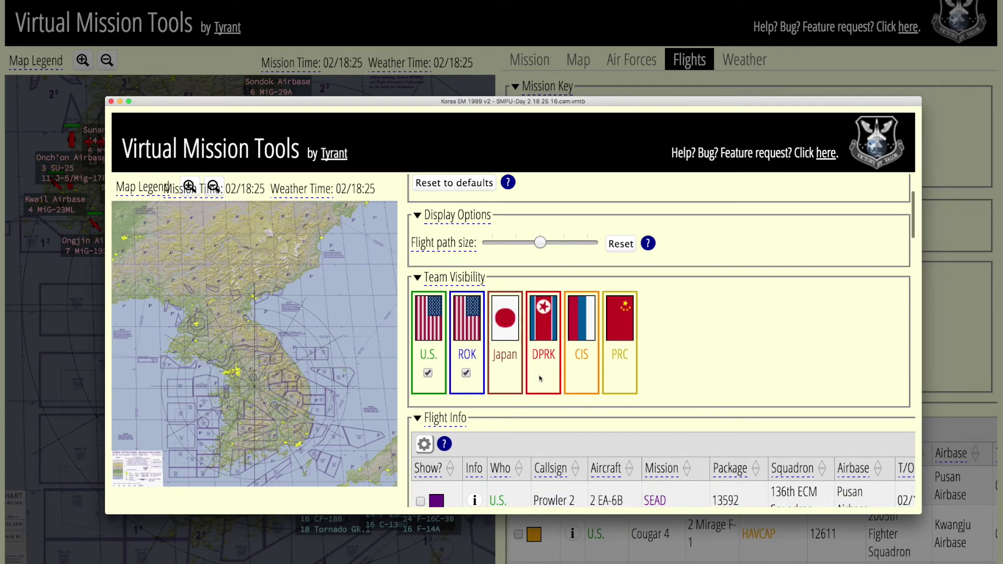
pyautogui.scroll(-3, 604, 432)
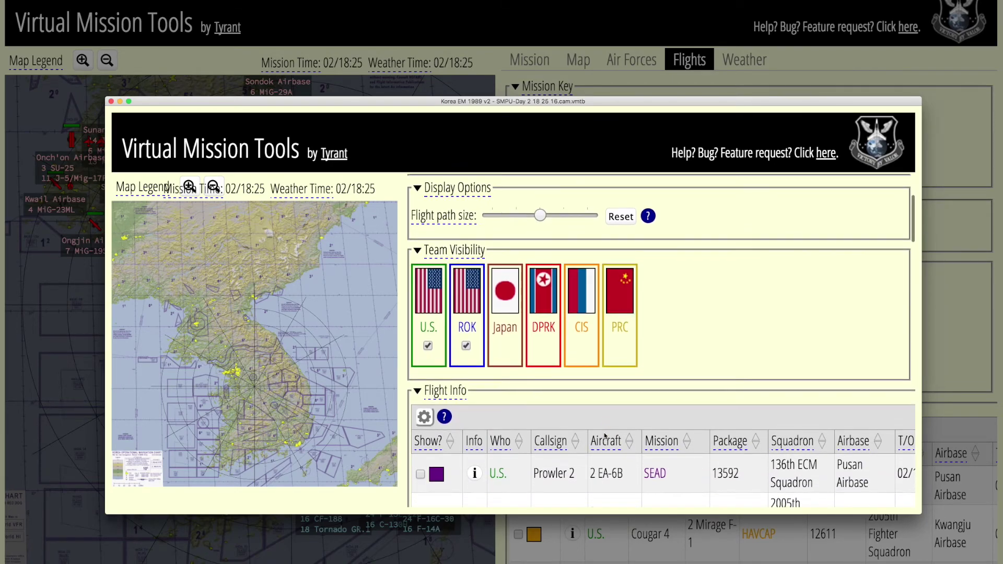
pyautogui.scroll(5, 604, 435)
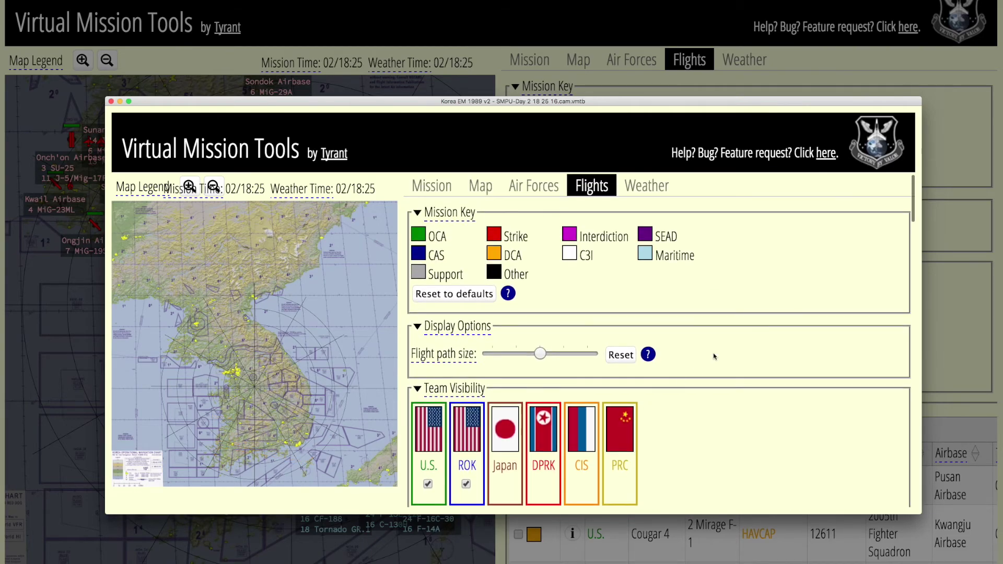